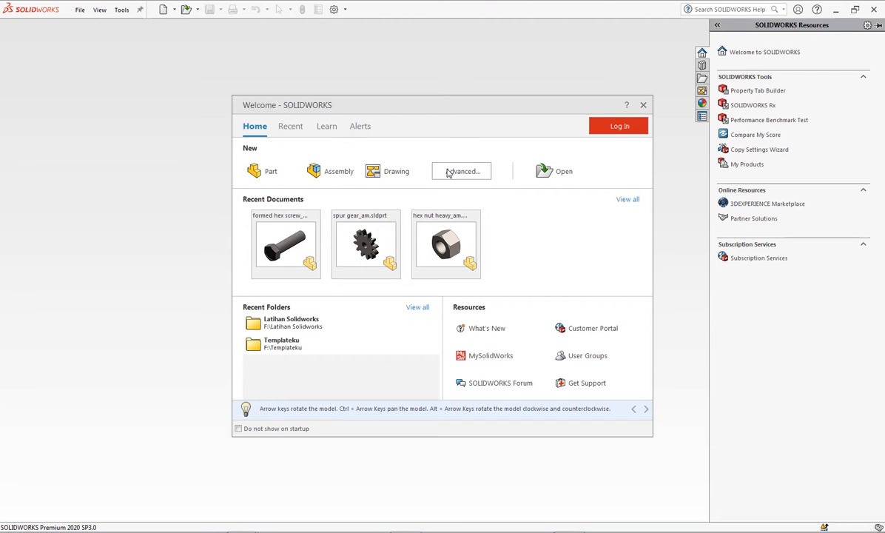
- Create a new part document from the standard Part template after reviewing the MBD and Tutorial template sets
{"action": "left_click", "coordinate": [447, 173]}
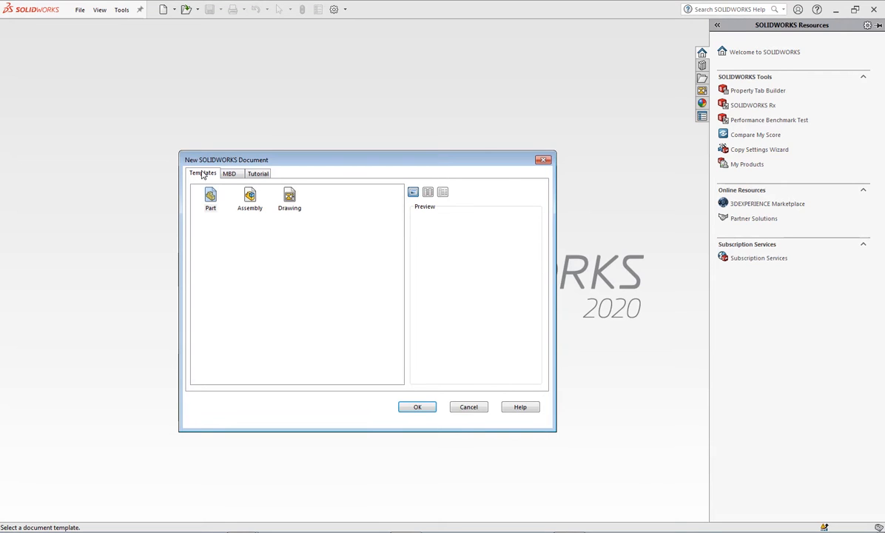
{"action": "left_click", "coordinate": [230, 175]}
{"action": "left_click", "coordinate": [258, 173]}
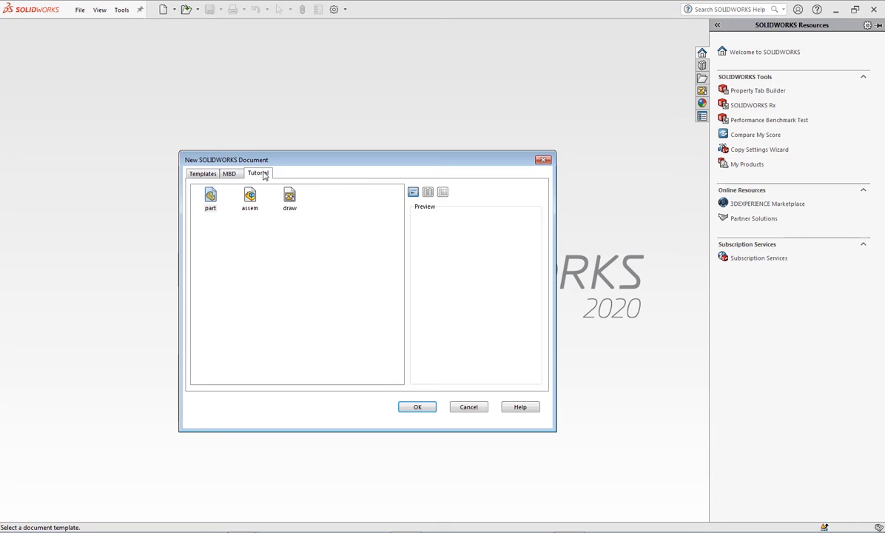
{"action": "left_click", "coordinate": [207, 174]}
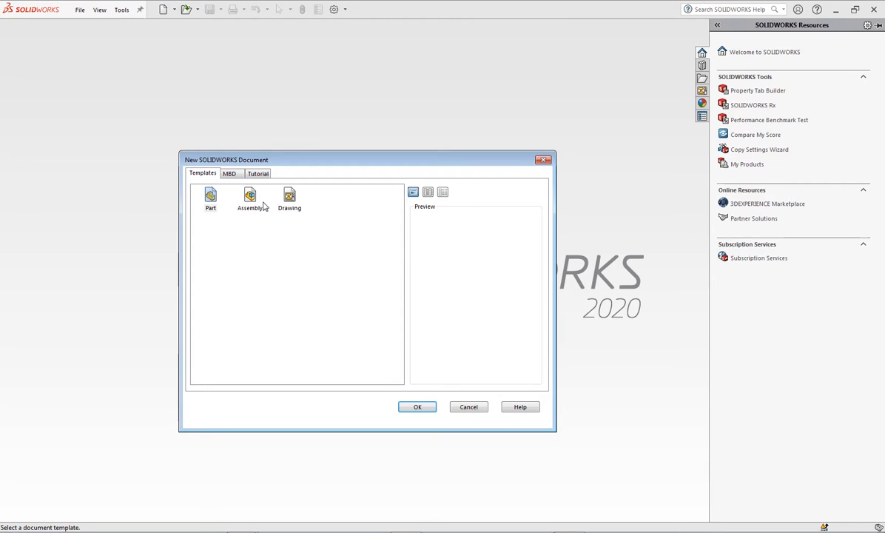
{"action": "left_click", "coordinate": [231, 174]}
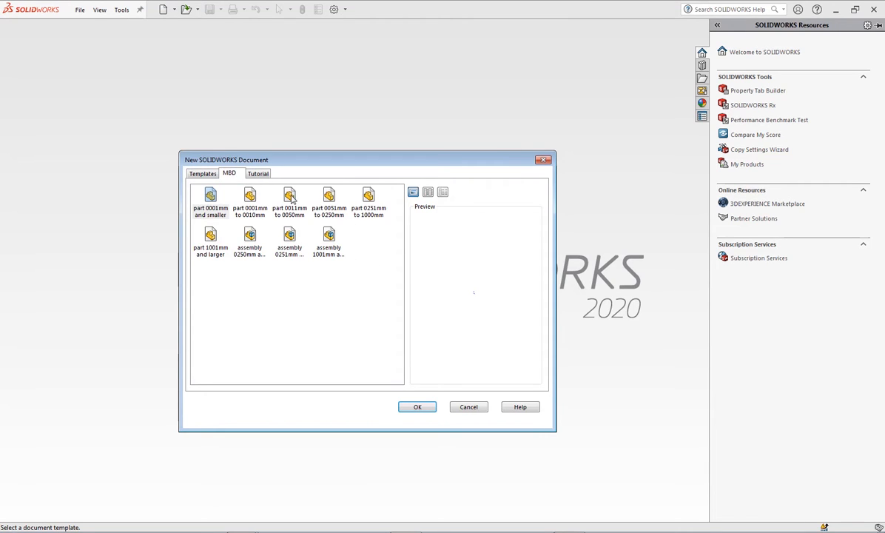
{"action": "left_click", "coordinate": [257, 174]}
{"action": "left_click", "coordinate": [206, 175]}
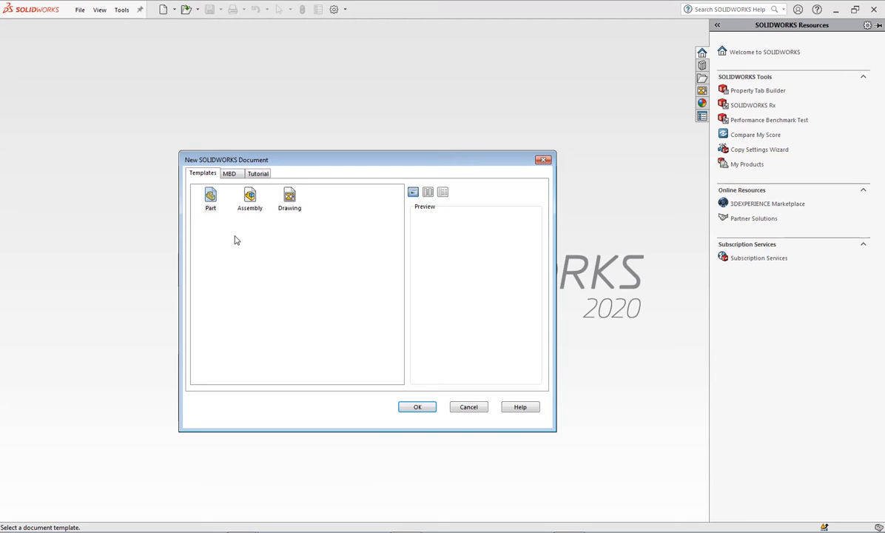
{"action": "left_click", "coordinate": [202, 189]}
{"action": "left_click", "coordinate": [407, 407]}
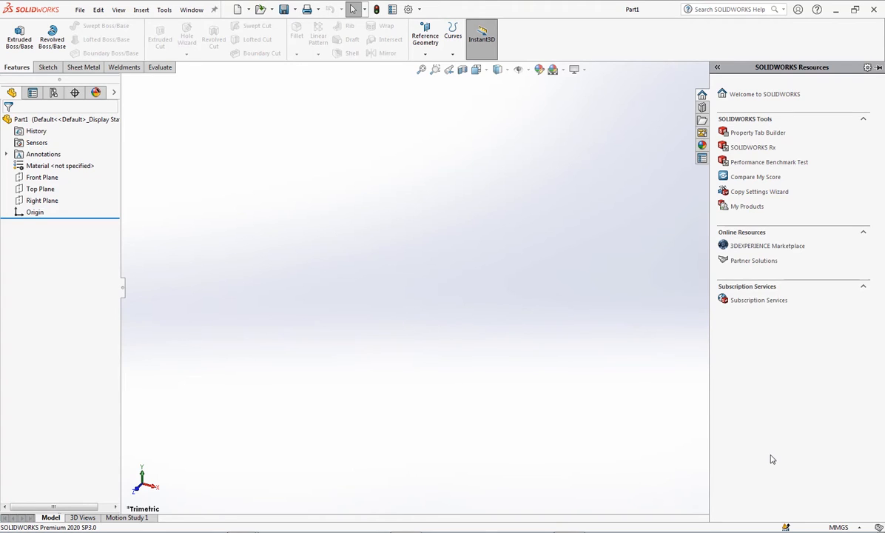
{"action": "left_click", "coordinate": [860, 527]}
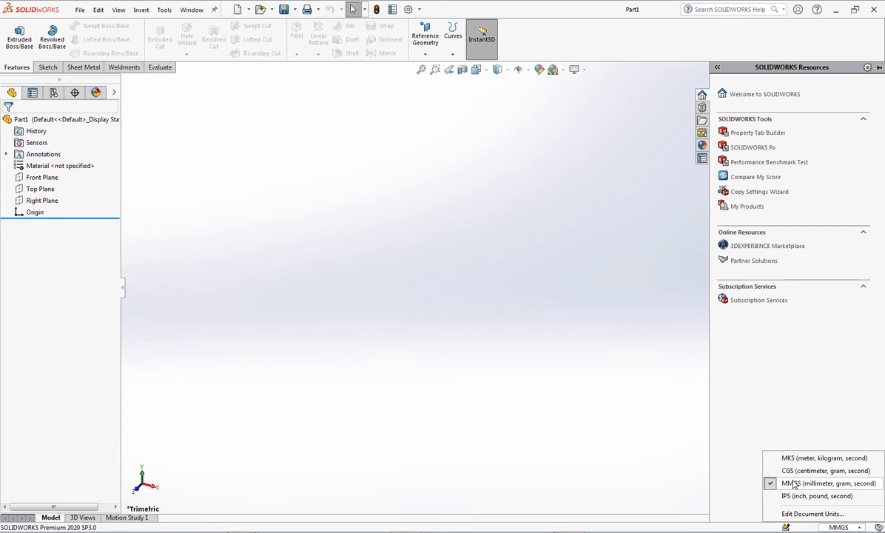
{"action": "left_click", "coordinate": [535, 355]}
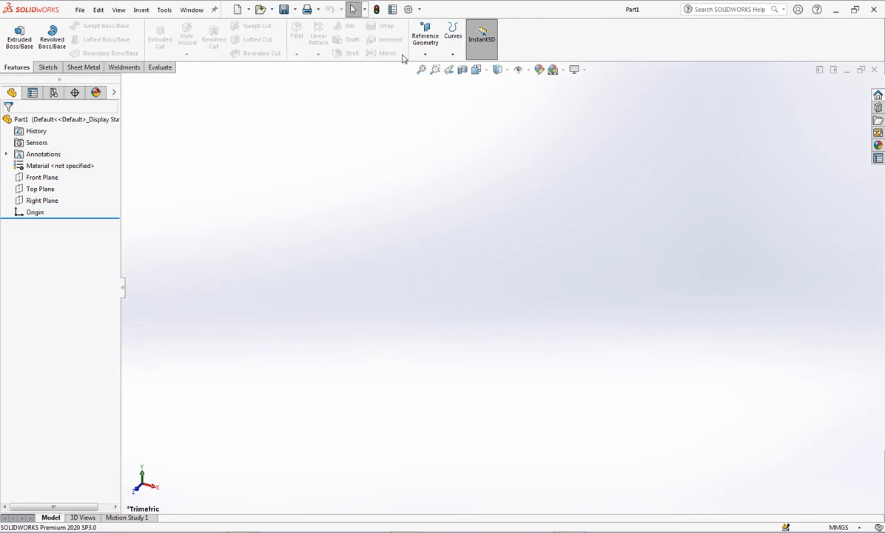
{"action": "left_click", "coordinate": [393, 9]}
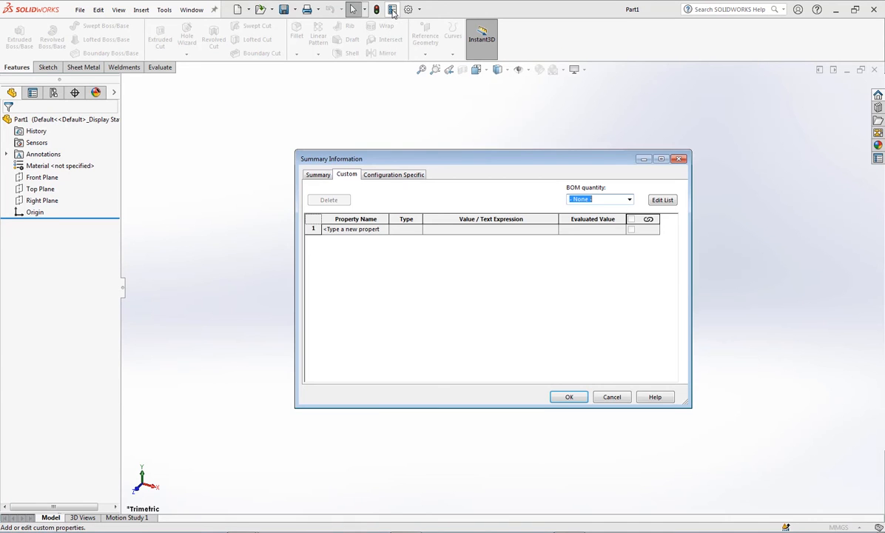
{"action": "left_click", "coordinate": [683, 159]}
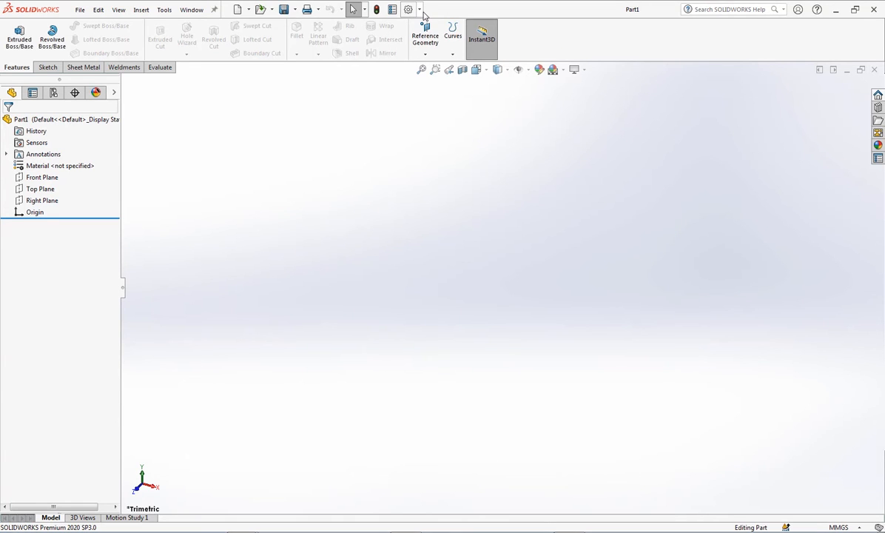
{"action": "left_click_drag", "start_coordinate": [423, 10], "coordinate": [420, 12]}
{"action": "double_click", "coordinate": [522, 11]}
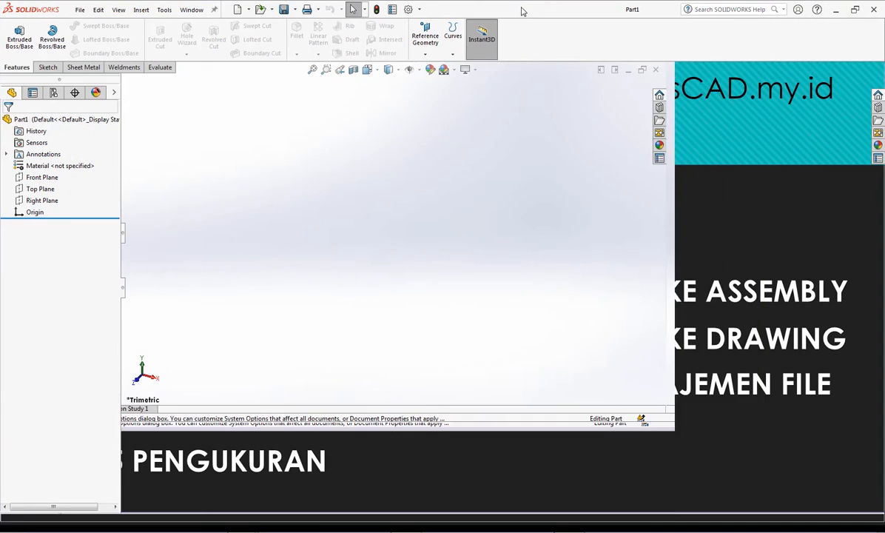
- Set the part's unit system to CGS (centimeter, gram, second) in the document properties
{"action": "left_click", "coordinate": [420, 11]}
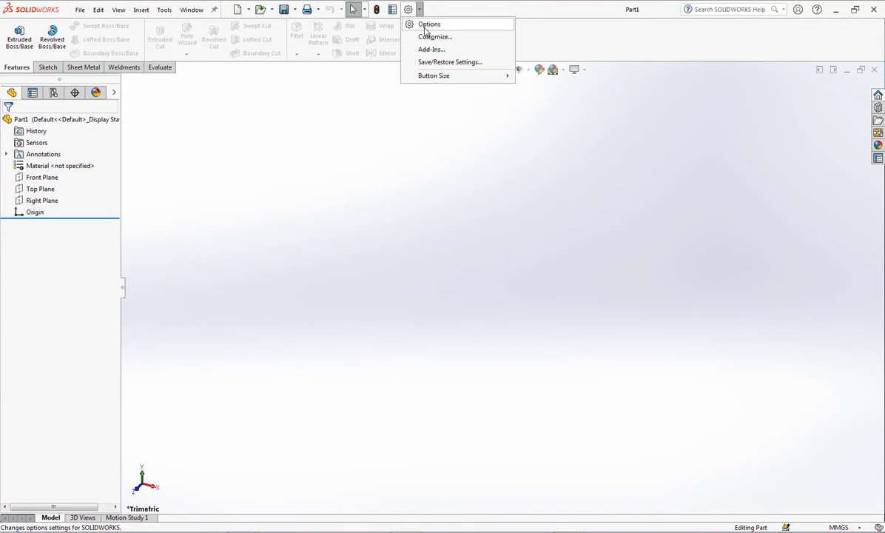
{"action": "left_click", "coordinate": [426, 23]}
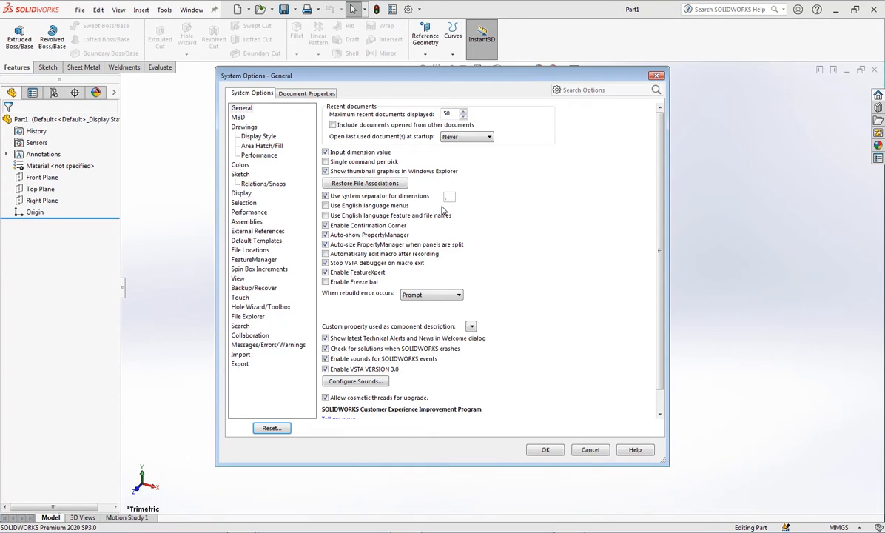
{"action": "left_click", "coordinate": [314, 94]}
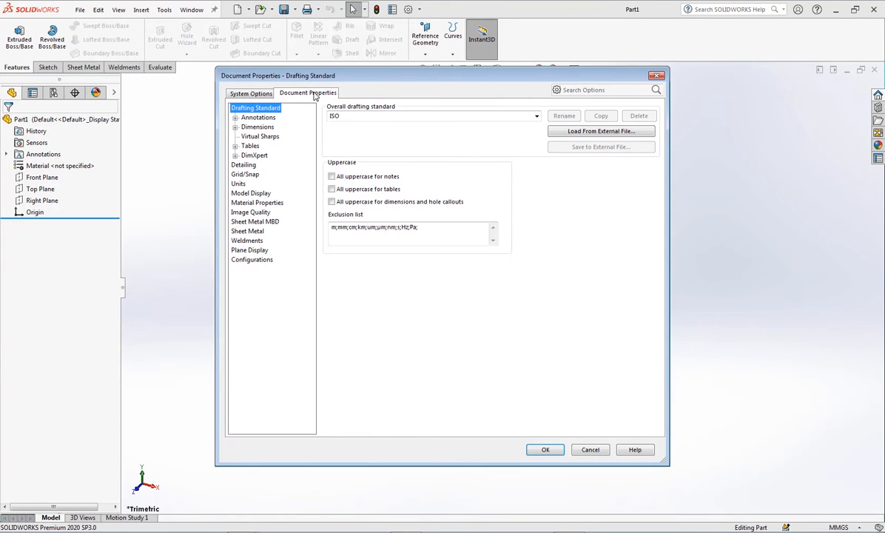
{"action": "left_click", "coordinate": [235, 185]}
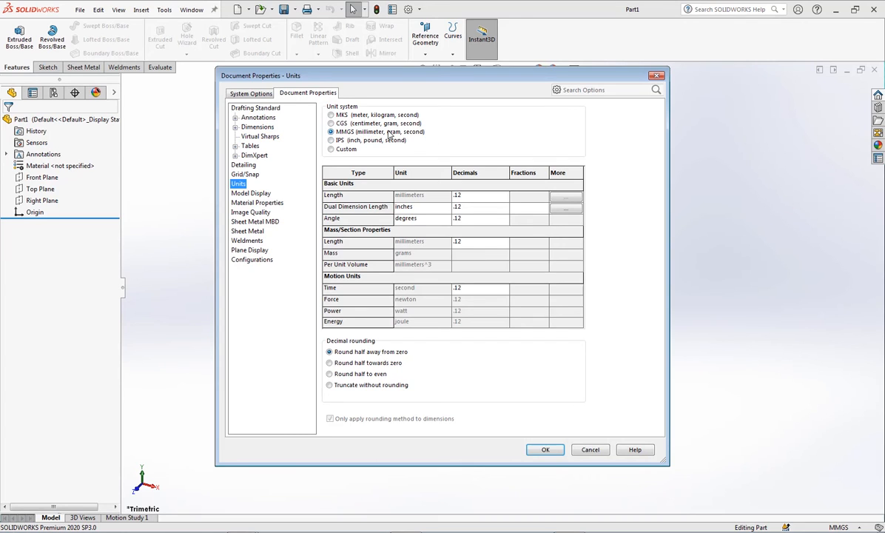
{"action": "left_click", "coordinate": [331, 123]}
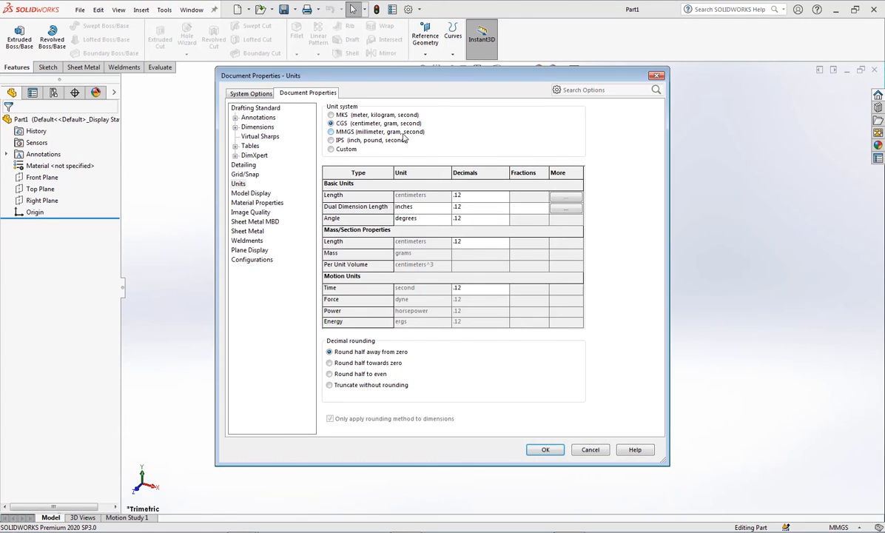
- Set the decimals of the basic units length, dual dimension length and angle to None
{"action": "left_click", "coordinate": [471, 198]}
{"action": "left_click", "coordinate": [504, 197]}
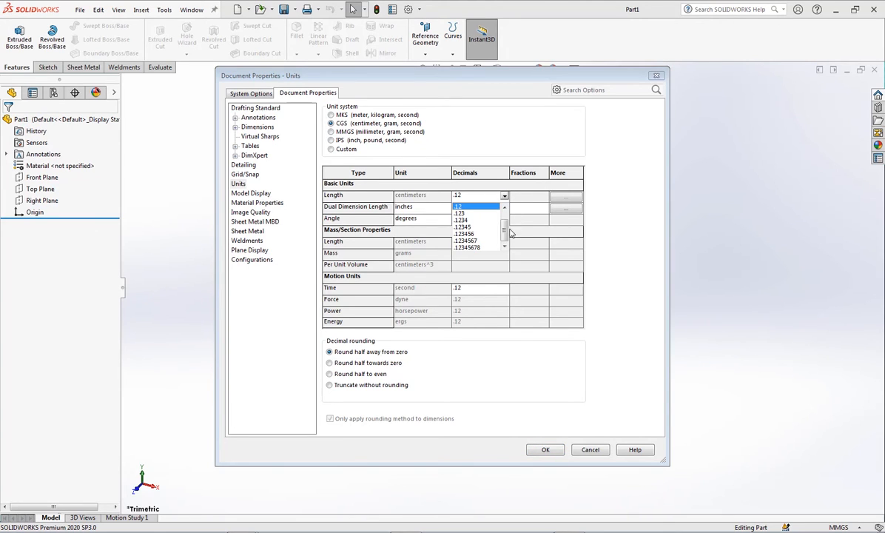
{"action": "scroll", "coordinate": [505, 224], "scroll_direction": "up", "scroll_amount": 1}
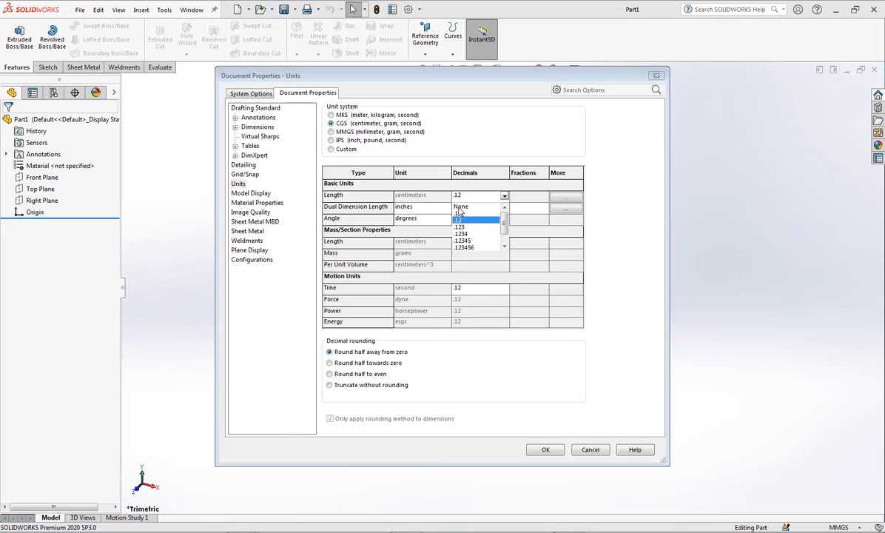
{"action": "left_click", "coordinate": [459, 207]}
{"action": "left_click", "coordinate": [504, 207]}
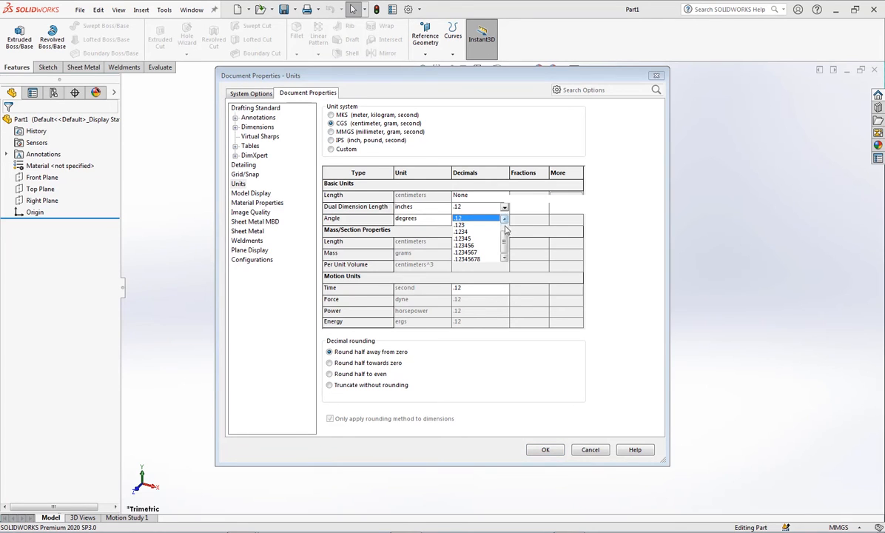
{"action": "scroll", "coordinate": [505, 229], "scroll_direction": "up", "scroll_amount": 1}
{"action": "left_click", "coordinate": [466, 217]}
{"action": "left_click", "coordinate": [504, 219]}
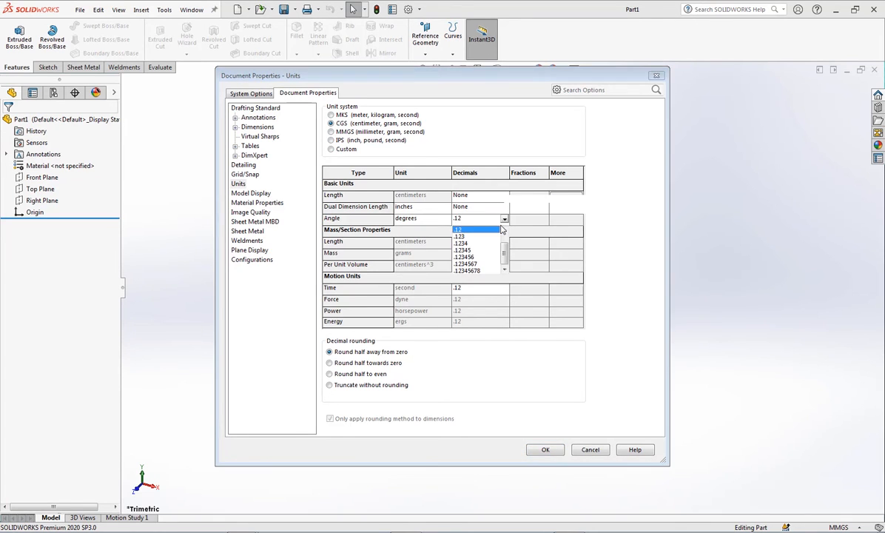
{"action": "scroll", "coordinate": [474, 235], "scroll_direction": "up", "scroll_amount": 1}
{"action": "left_click", "coordinate": [469, 230]}
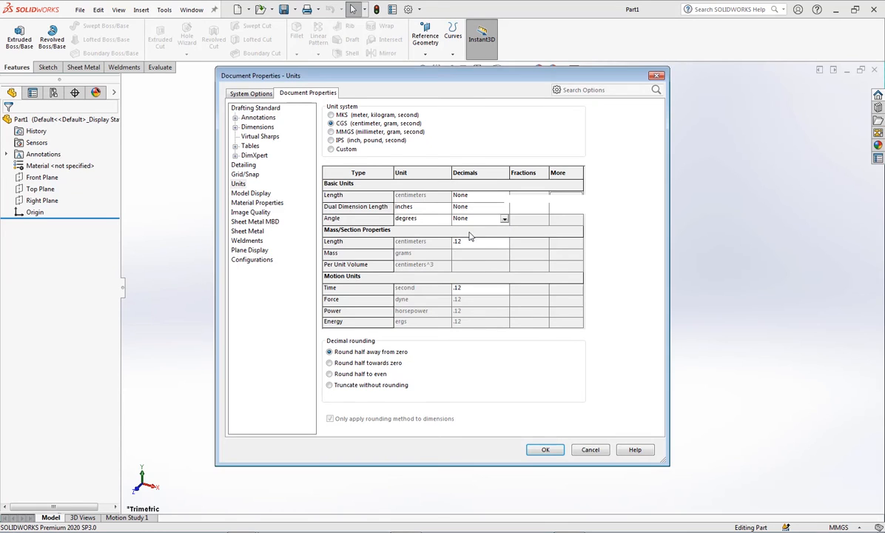
- Set the decimals for mass/section property length and motion time to None and apply the document properties
{"action": "left_click", "coordinate": [469, 239]}
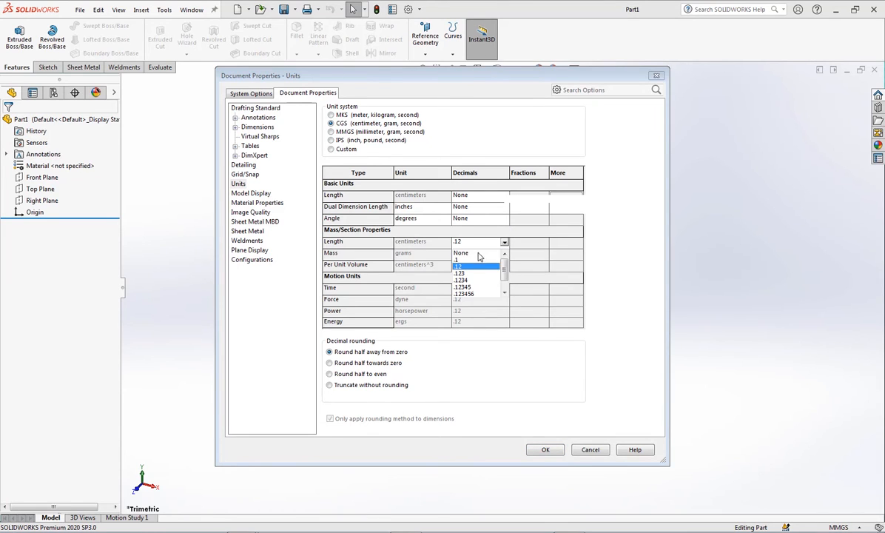
{"action": "left_click", "coordinate": [479, 253]}
{"action": "left_click", "coordinate": [490, 288]}
{"action": "left_click_drag", "start_coordinate": [505, 313], "coordinate": [504, 300]}
{"action": "left_click", "coordinate": [471, 300]}
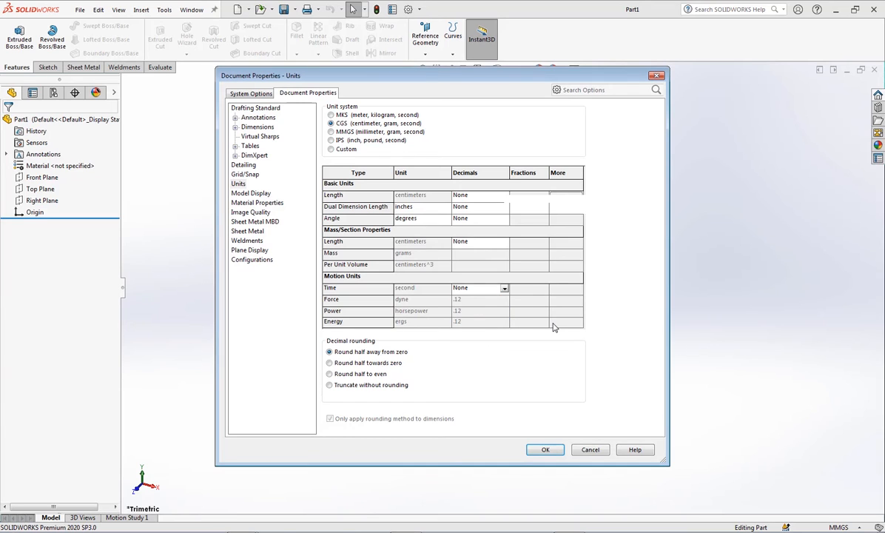
{"action": "left_click", "coordinate": [546, 450]}
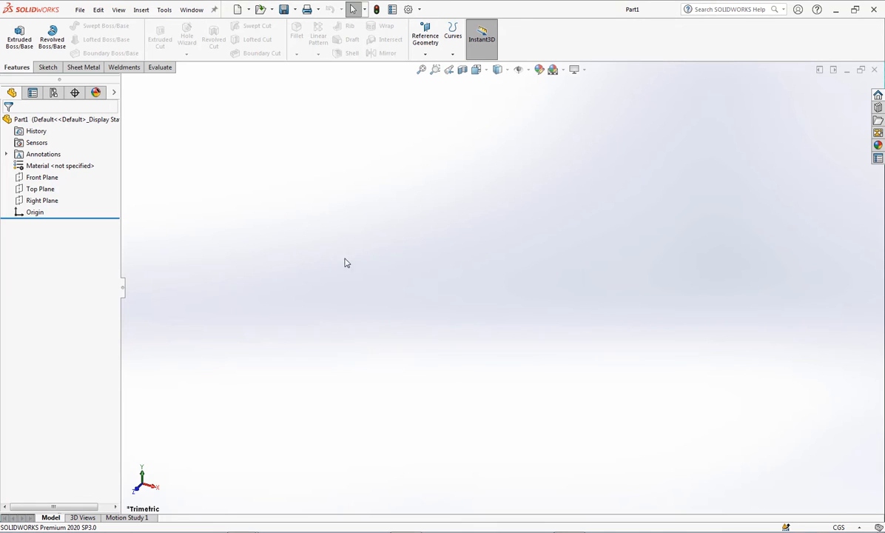
- Assign Plain Carbon Steel as the part's material
{"action": "right_click", "coordinate": [59, 169]}
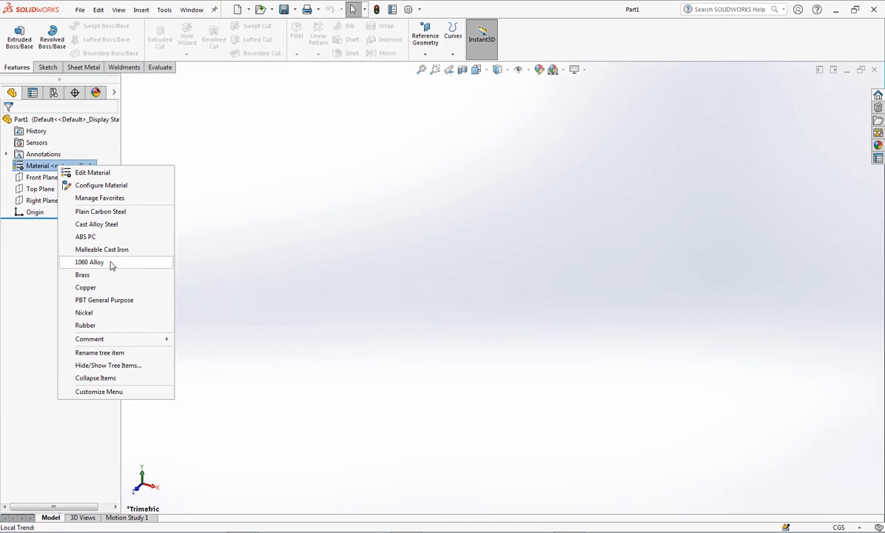
{"action": "left_click", "coordinate": [105, 214]}
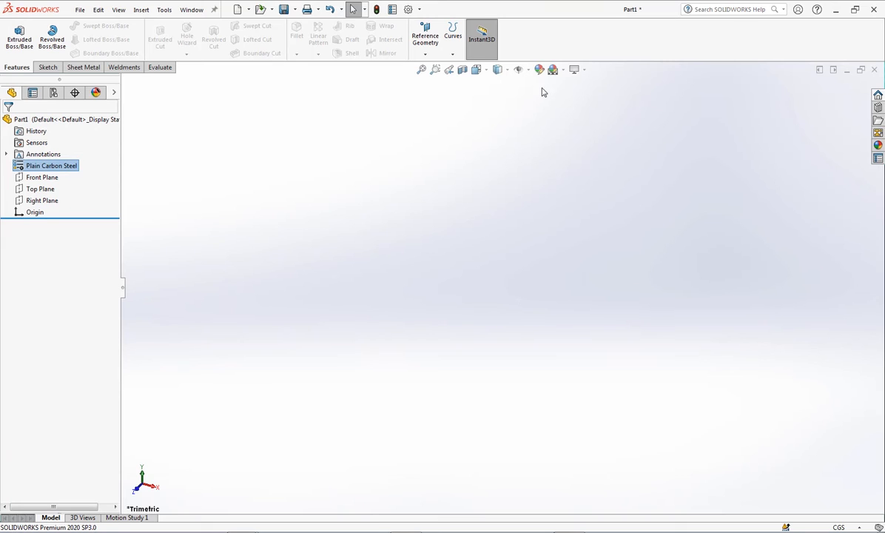
- Apply the Plain White scene as the part's background, comparing it with the 3 Point Faded scene
{"action": "left_click", "coordinate": [563, 72]}
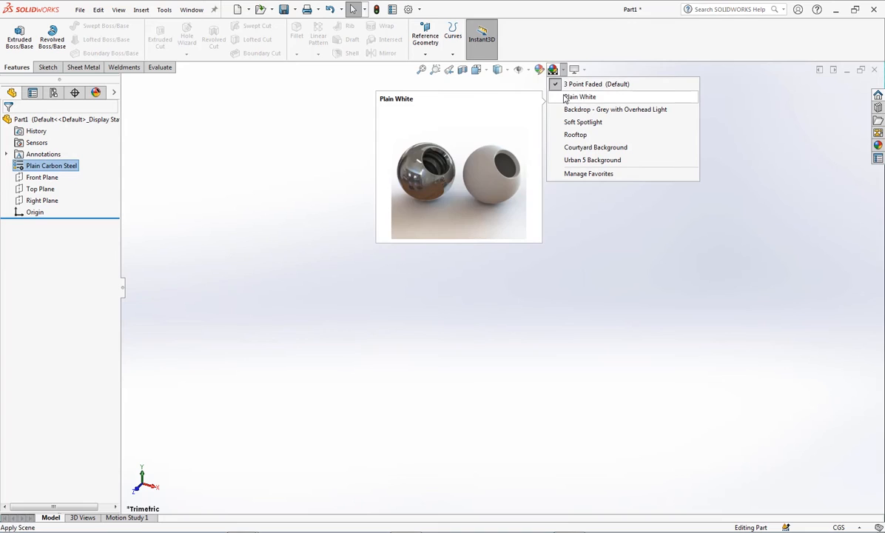
{"action": "left_click", "coordinate": [570, 100]}
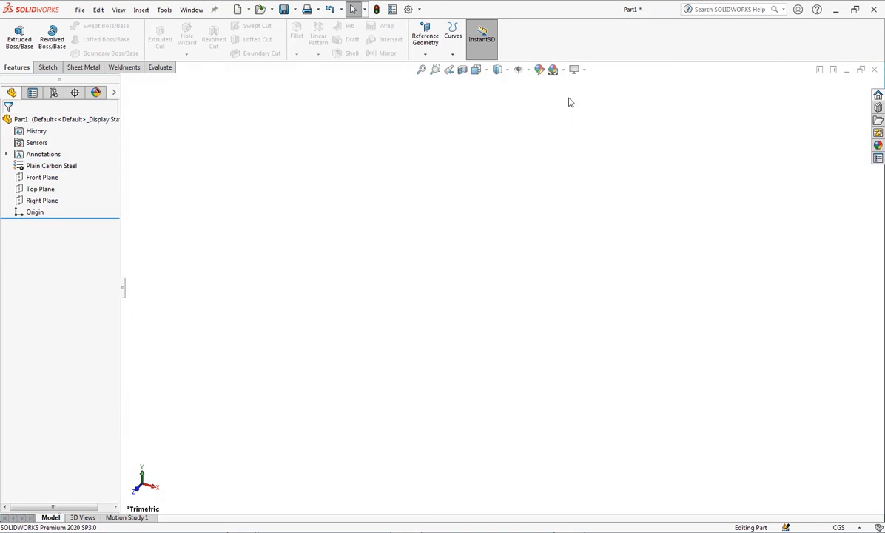
{"action": "left_click", "coordinate": [555, 70]}
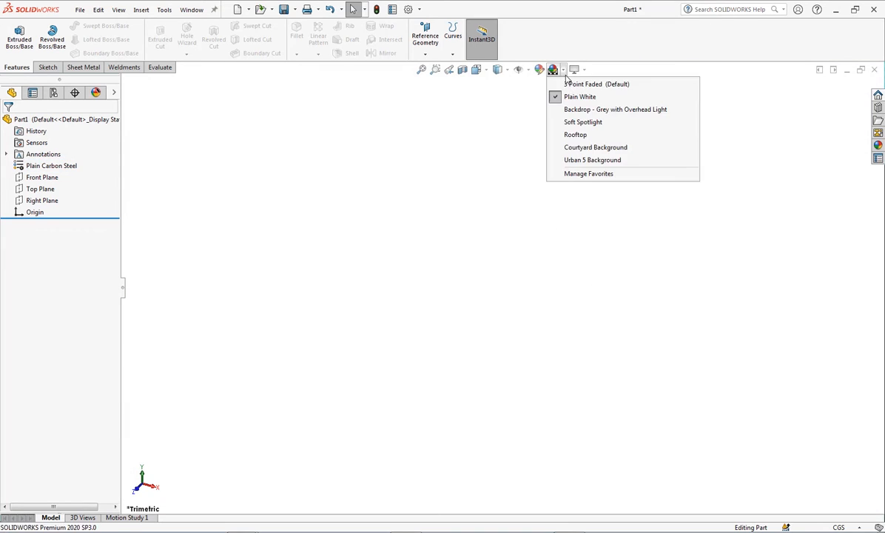
{"action": "left_click", "coordinate": [574, 84]}
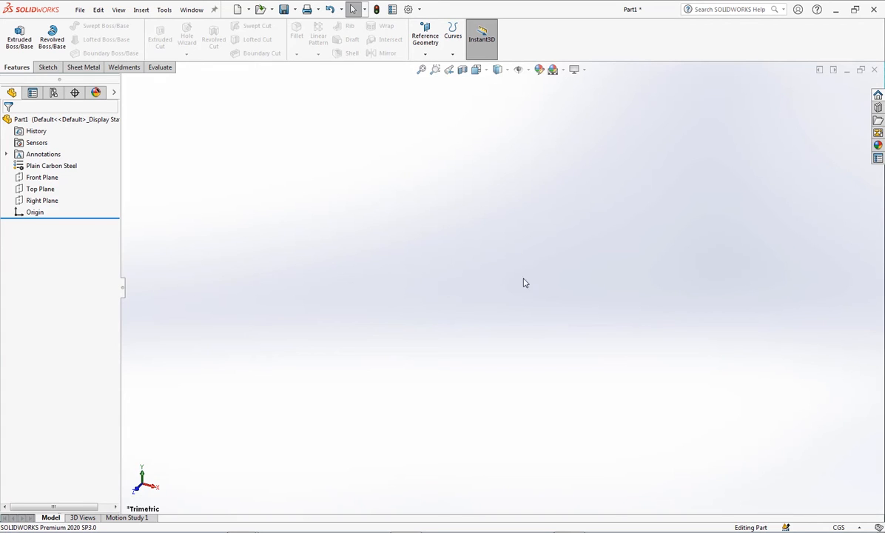
{"action": "left_click", "coordinate": [563, 70]}
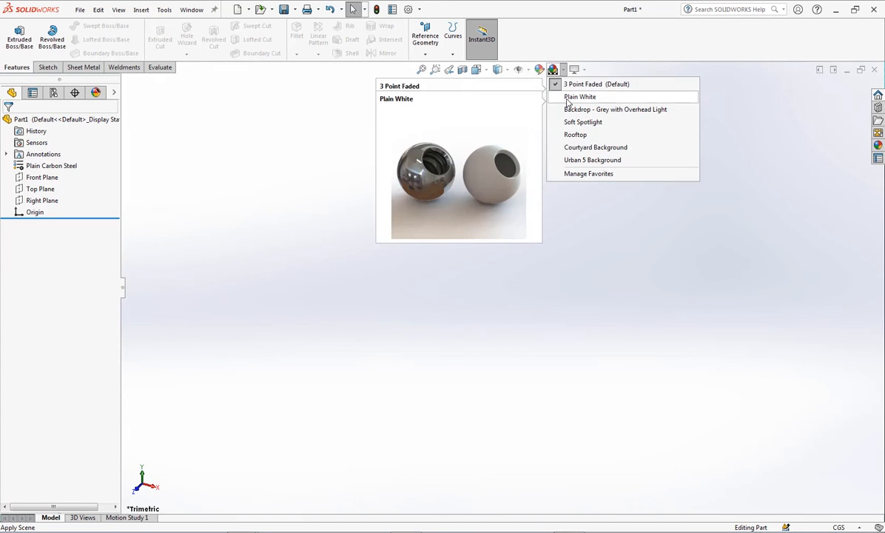
{"action": "left_click", "coordinate": [566, 97]}
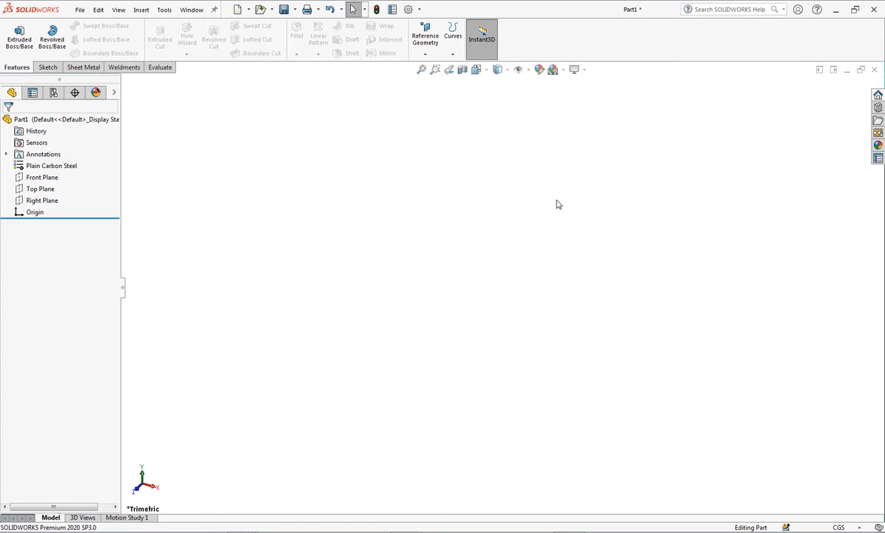
- Start saving the part under a new name, browse to F:\Templateku and choose the Part Templates (*.prtdot) file type
{"action": "left_click", "coordinate": [294, 10]}
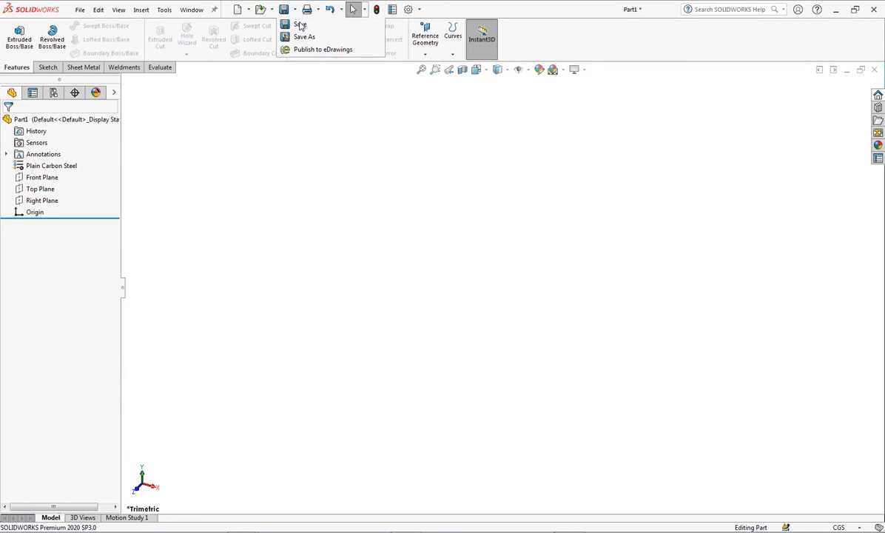
{"action": "left_click", "coordinate": [304, 35]}
{"action": "left_click_drag", "start_coordinate": [263, 12], "coordinate": [476, 62]}
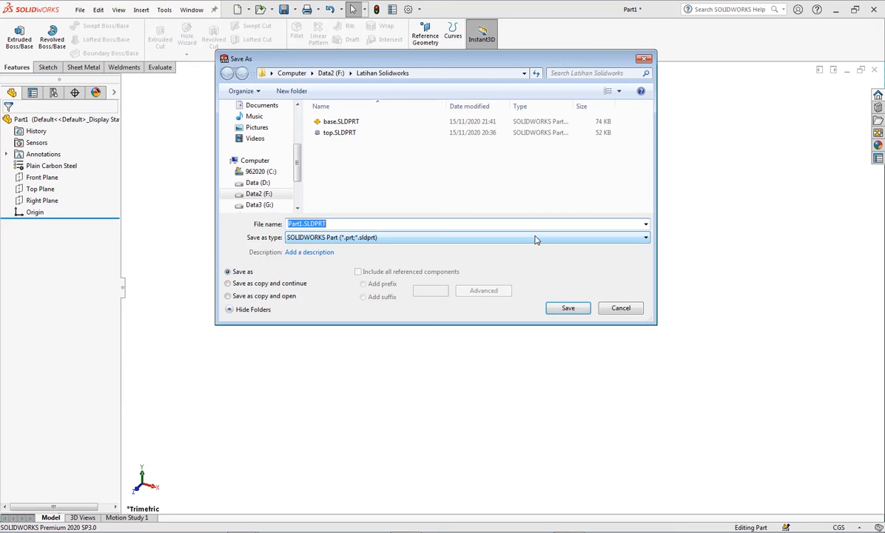
{"action": "left_click", "coordinate": [329, 73]}
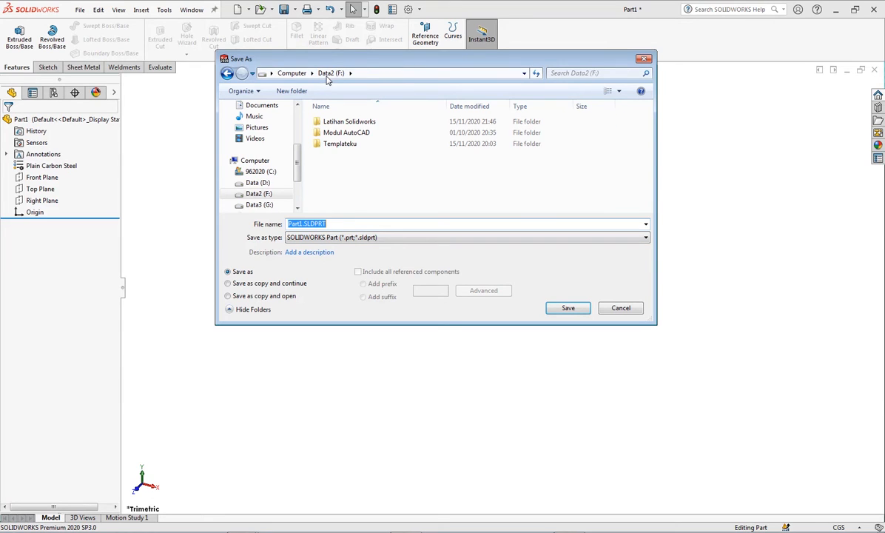
{"action": "double_click", "coordinate": [347, 144]}
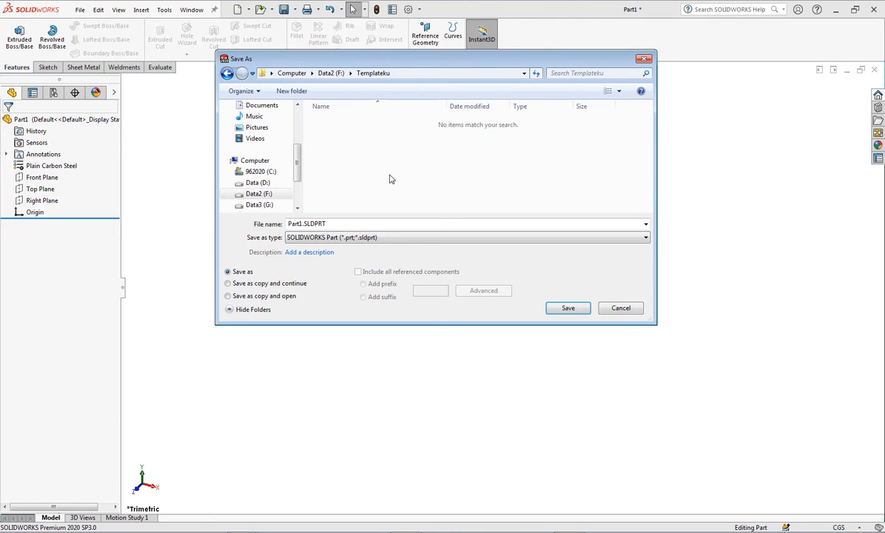
{"action": "left_click", "coordinate": [421, 239]}
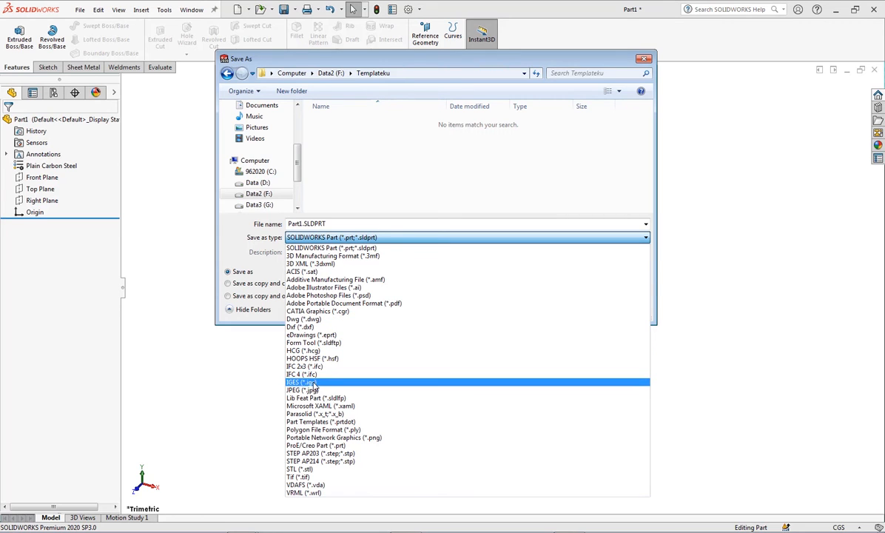
{"action": "left_click", "coordinate": [315, 422]}
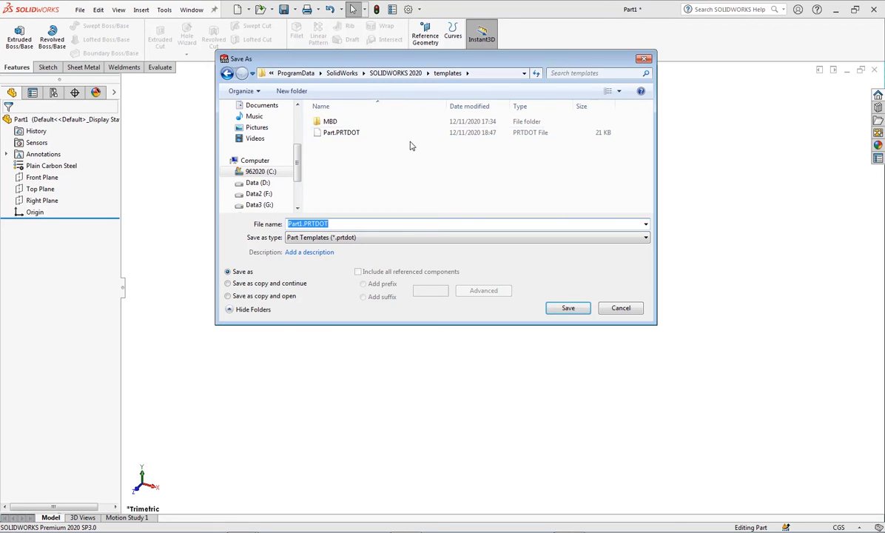
- Save the part template in F:\Templateku as Template Baru.PRTDOT, replacing the existing file
{"action": "left_click", "coordinate": [258, 193]}
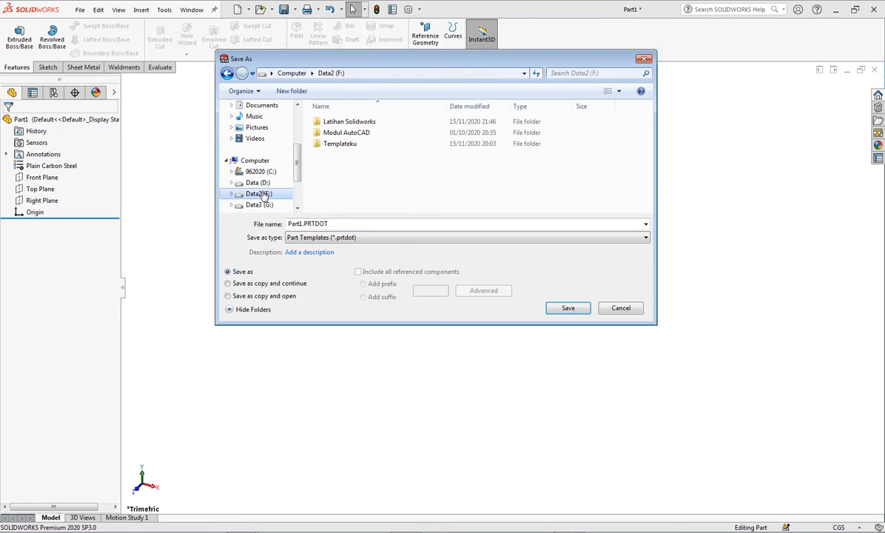
{"action": "double_click", "coordinate": [340, 145]}
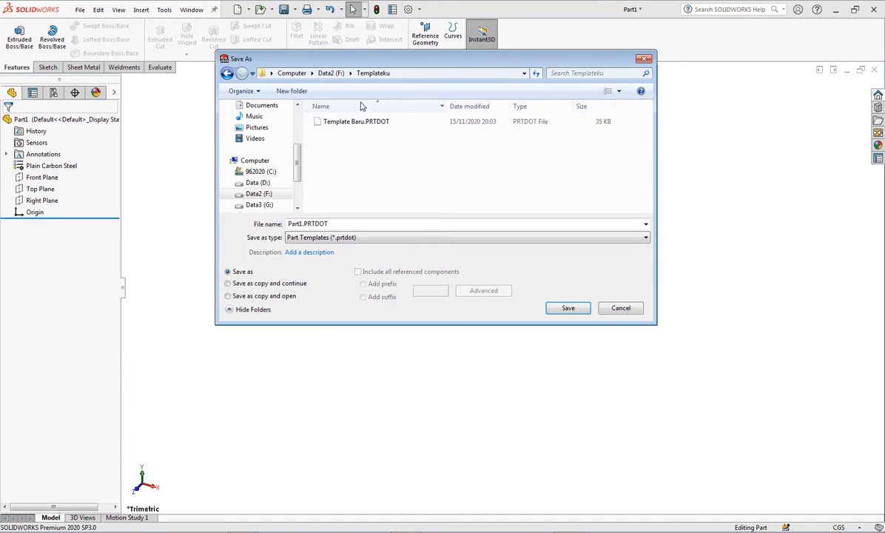
{"action": "left_click", "coordinate": [361, 124]}
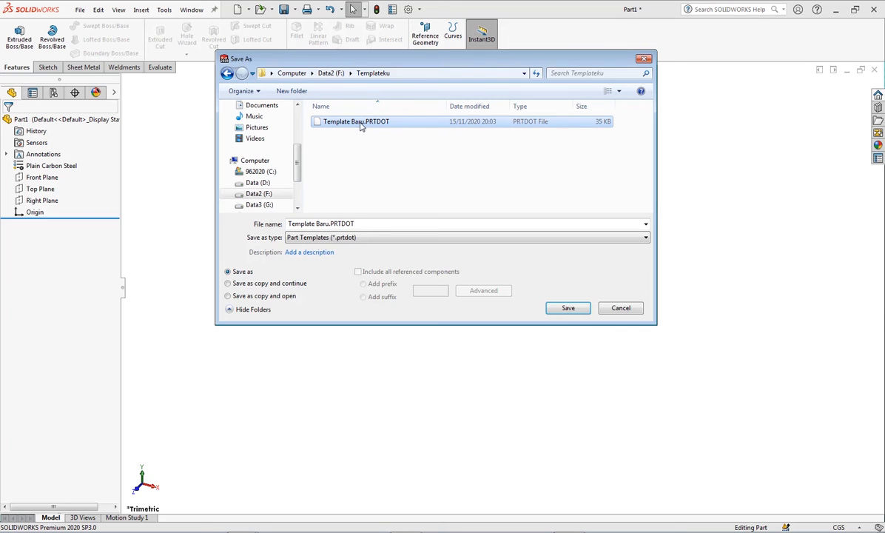
{"action": "right_click", "coordinate": [362, 125]}
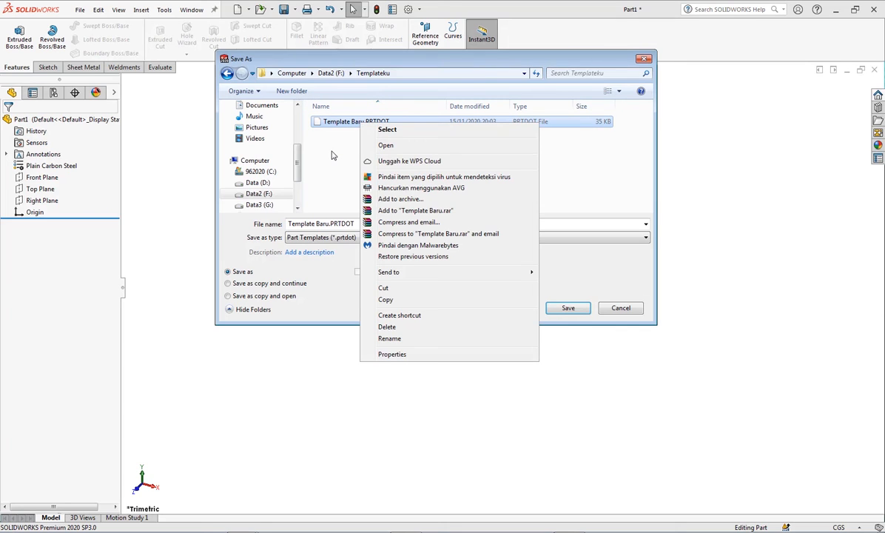
{"action": "left_click", "coordinate": [335, 145]}
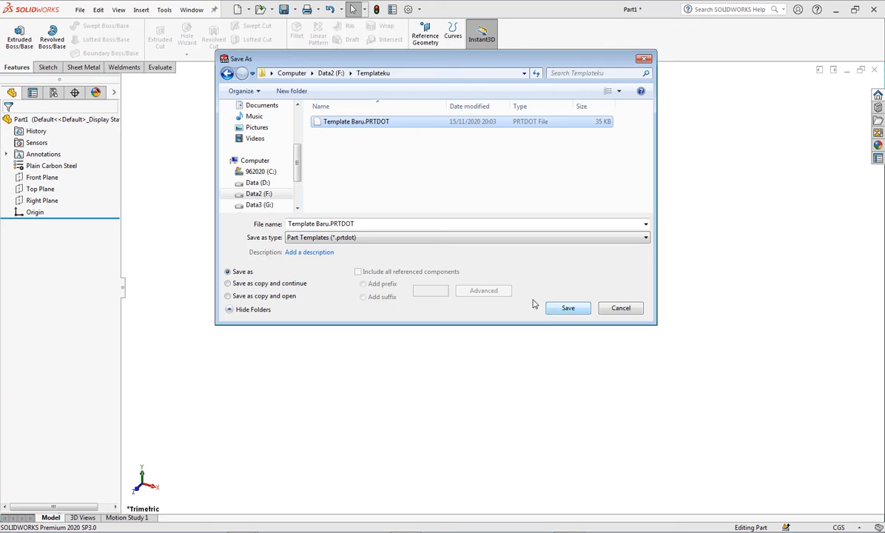
{"action": "left_click", "coordinate": [566, 309]}
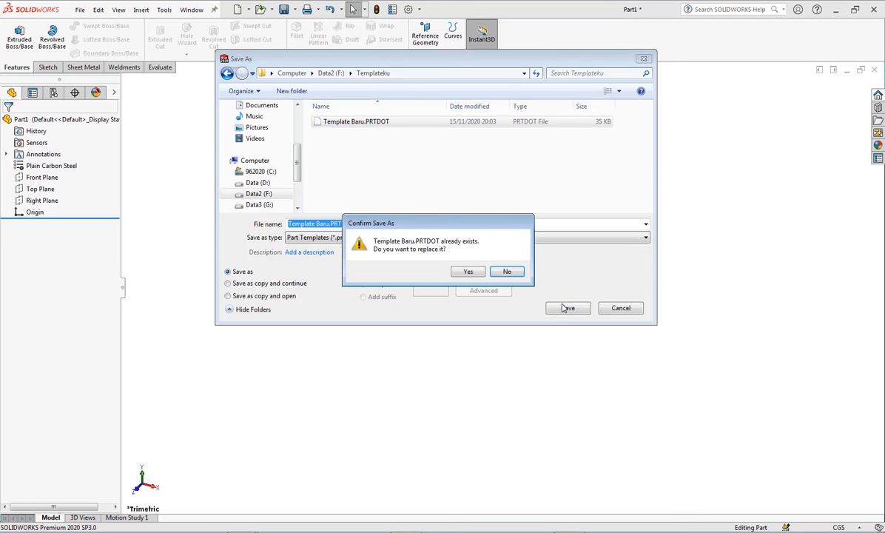
{"action": "left_click", "coordinate": [469, 272]}
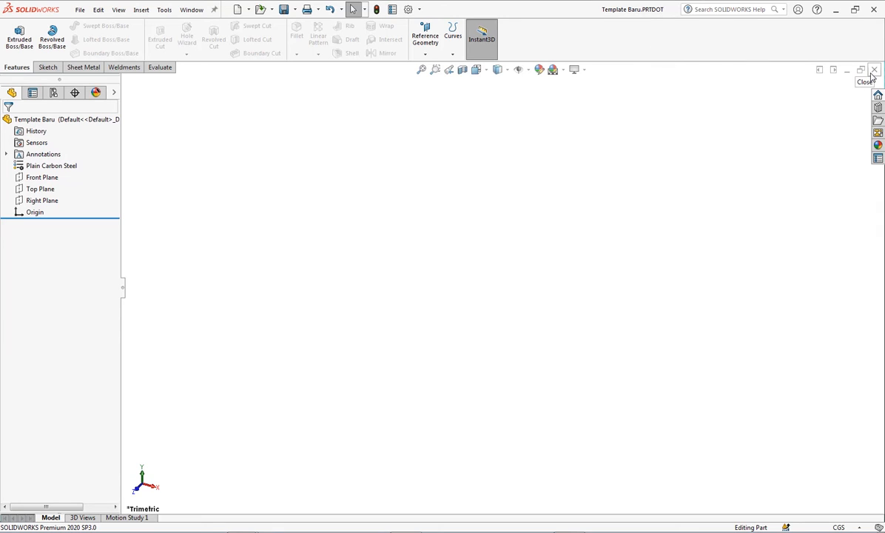
- Check the unit system of the saved template and close the Template Baru document
{"action": "left_click", "coordinate": [857, 527]}
{"action": "left_click", "coordinate": [857, 528]}
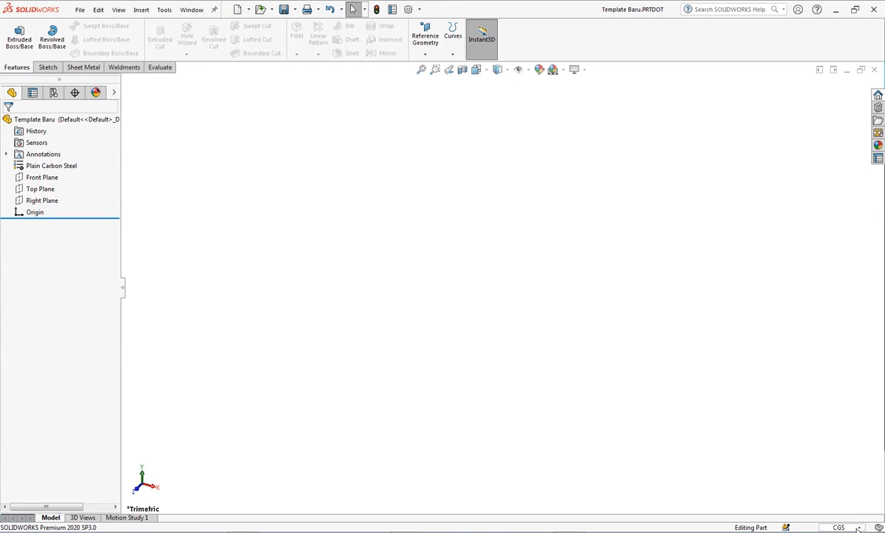
{"action": "left_click", "coordinate": [874, 70]}
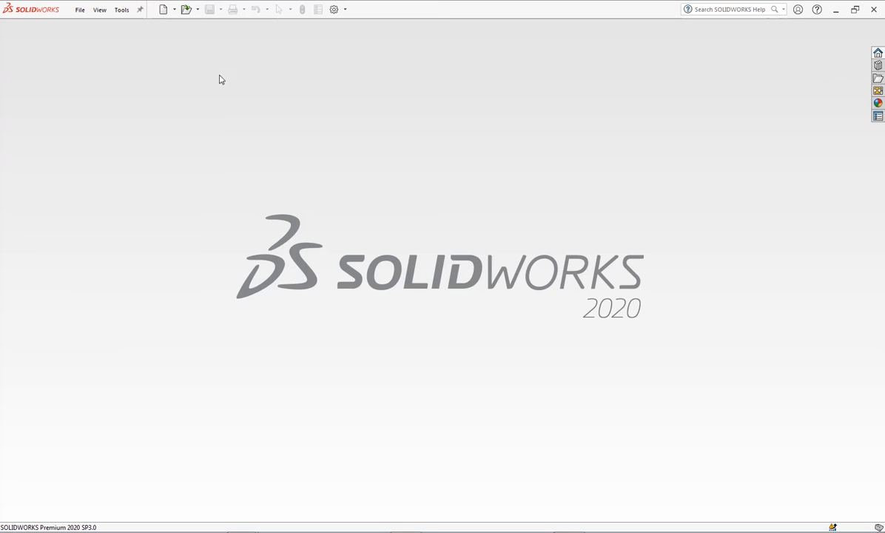
- Look through the Templates, MBD and Tutorial groups offered for a new document, then leave without creating one
{"action": "left_click", "coordinate": [174, 10]}
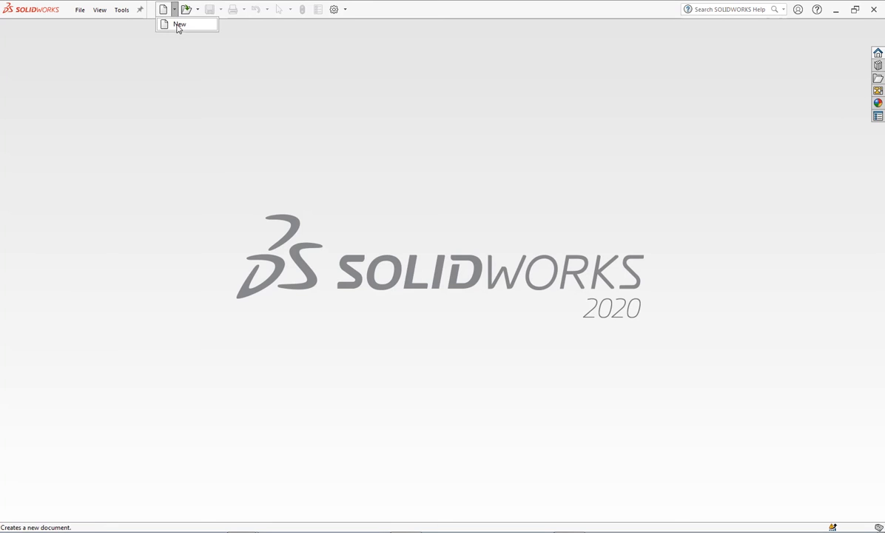
{"action": "left_click", "coordinate": [178, 24]}
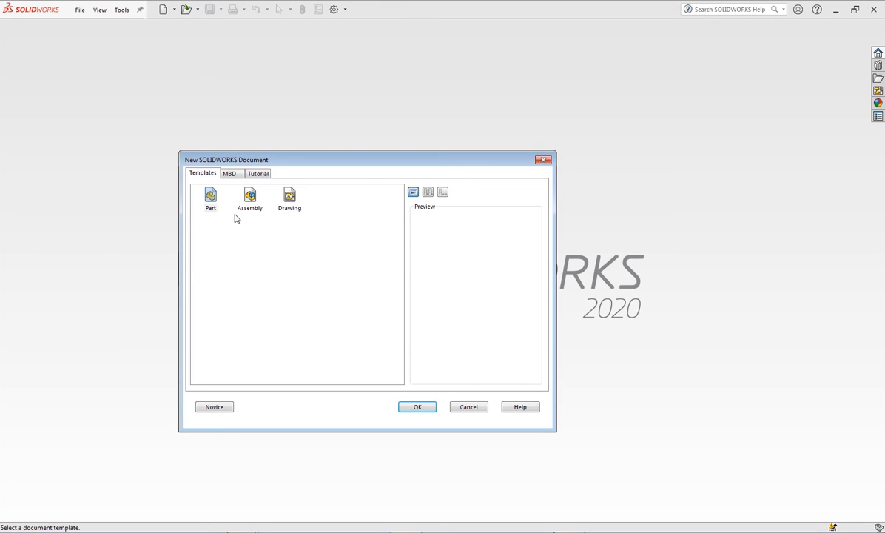
{"action": "left_click", "coordinate": [229, 175]}
{"action": "left_click", "coordinate": [256, 174]}
{"action": "left_click", "coordinate": [208, 175]}
{"action": "left_click", "coordinate": [468, 406]}
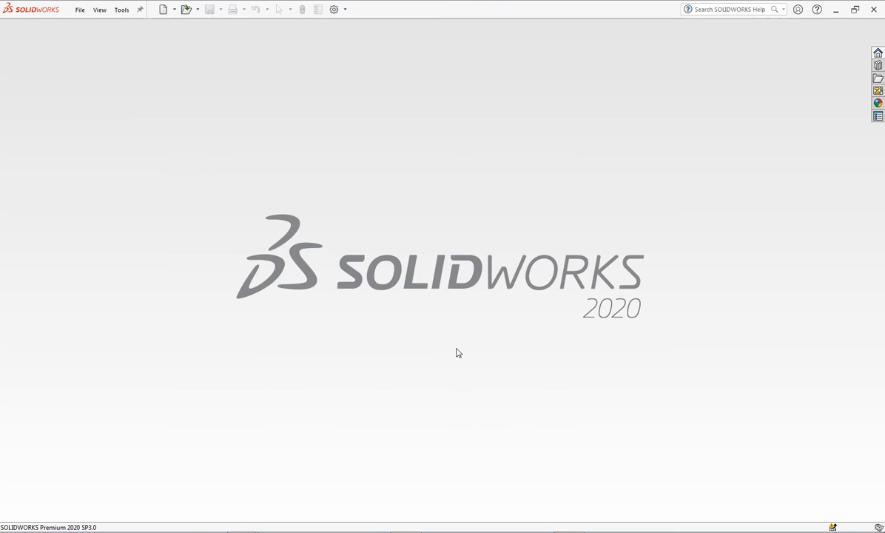
- Add the F:\Templateku folder to the Document Templates file locations in the system options and apply the change
{"action": "left_click", "coordinate": [345, 9]}
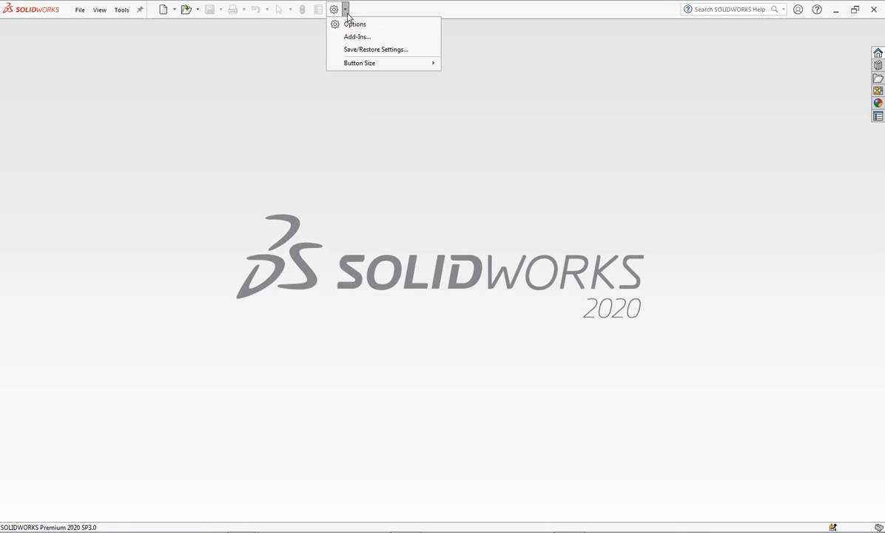
{"action": "left_click", "coordinate": [352, 25]}
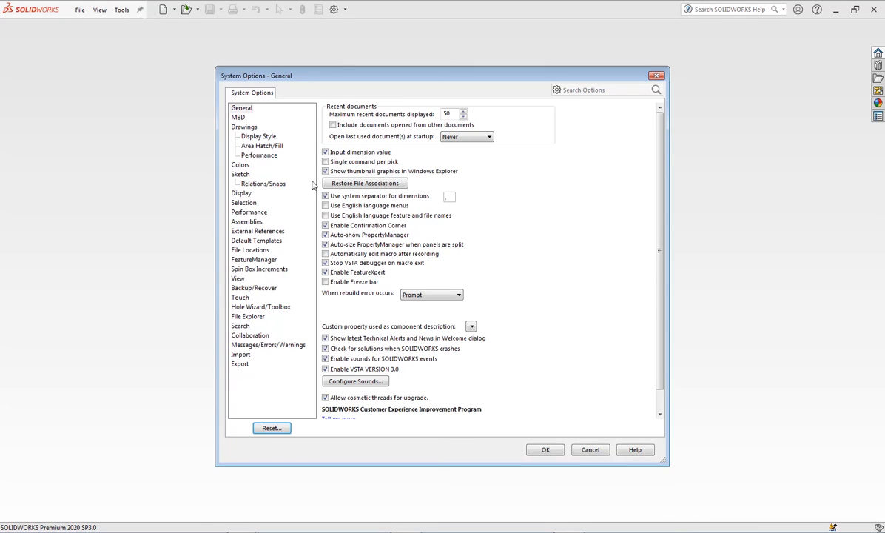
{"action": "left_click", "coordinate": [259, 245]}
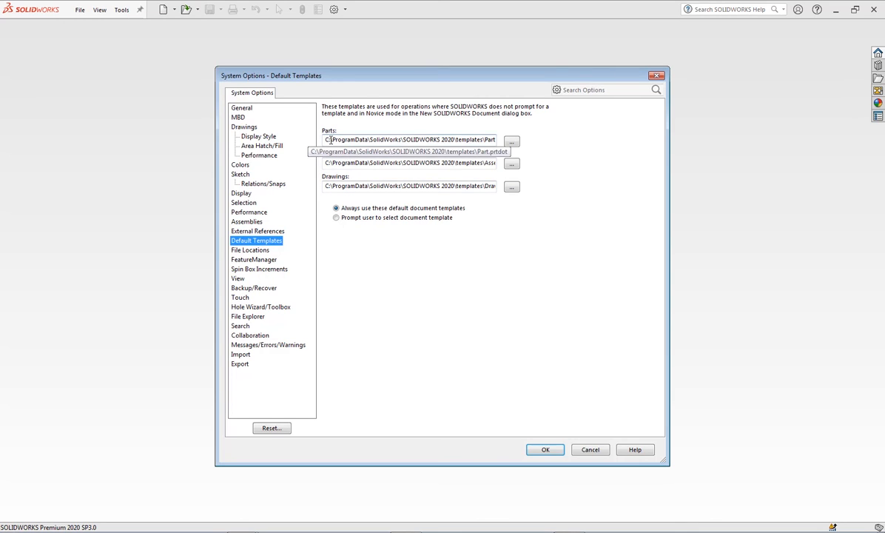
{"action": "left_click", "coordinate": [251, 251]}
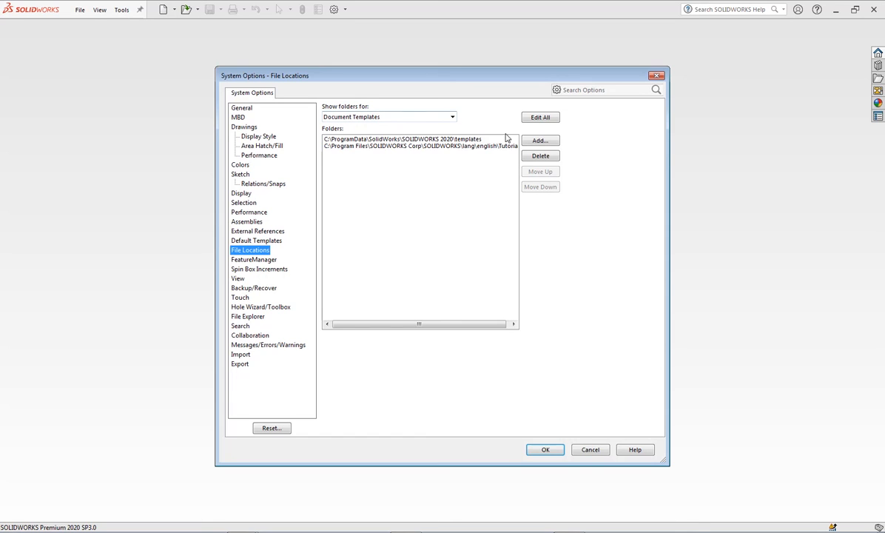
{"action": "left_click", "coordinate": [539, 140]}
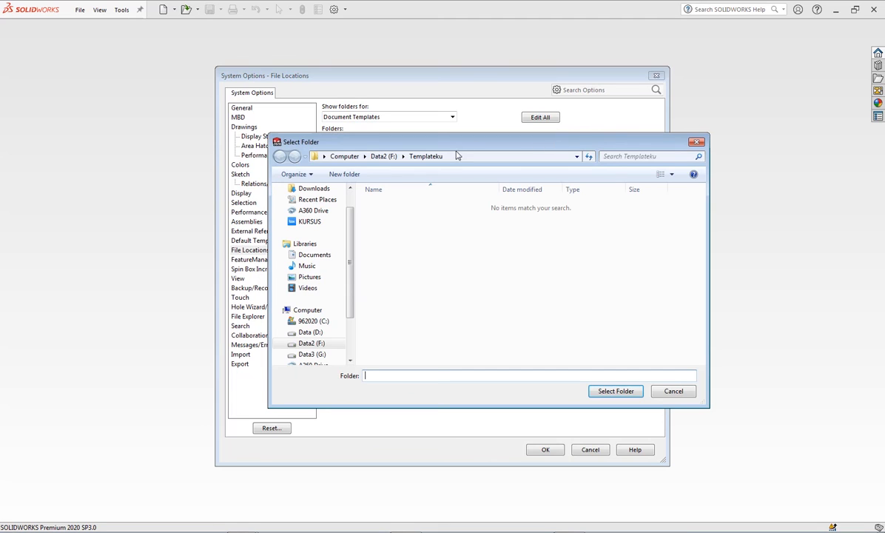
{"action": "left_click", "coordinate": [383, 156]}
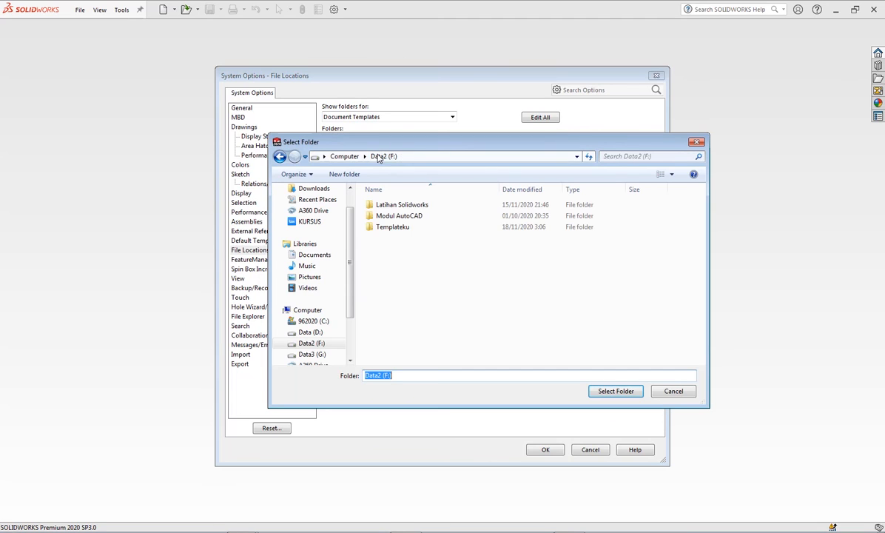
{"action": "double_click", "coordinate": [396, 226]}
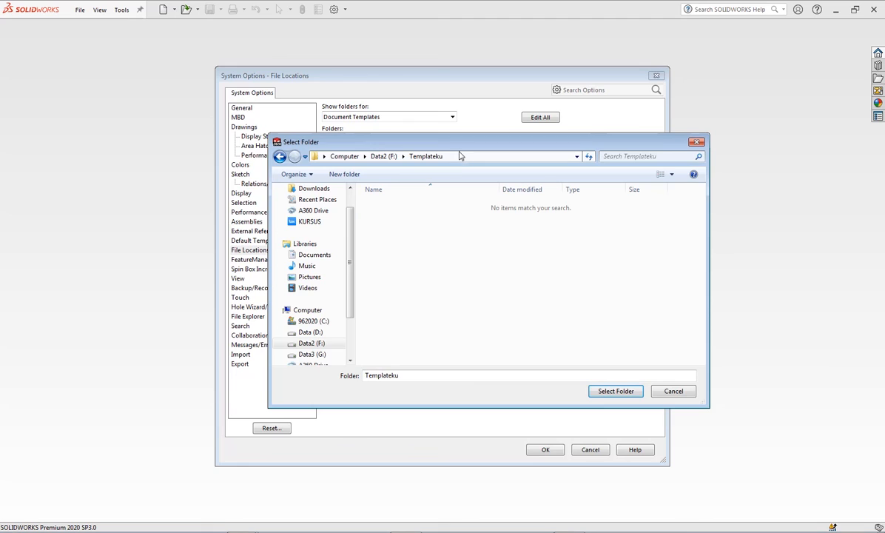
{"action": "left_click", "coordinate": [601, 392]}
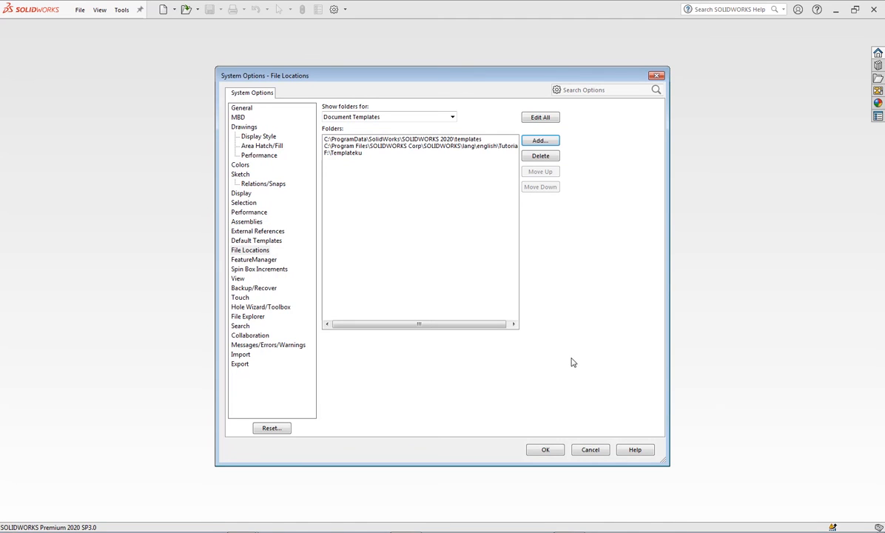
{"action": "left_click", "coordinate": [350, 153]}
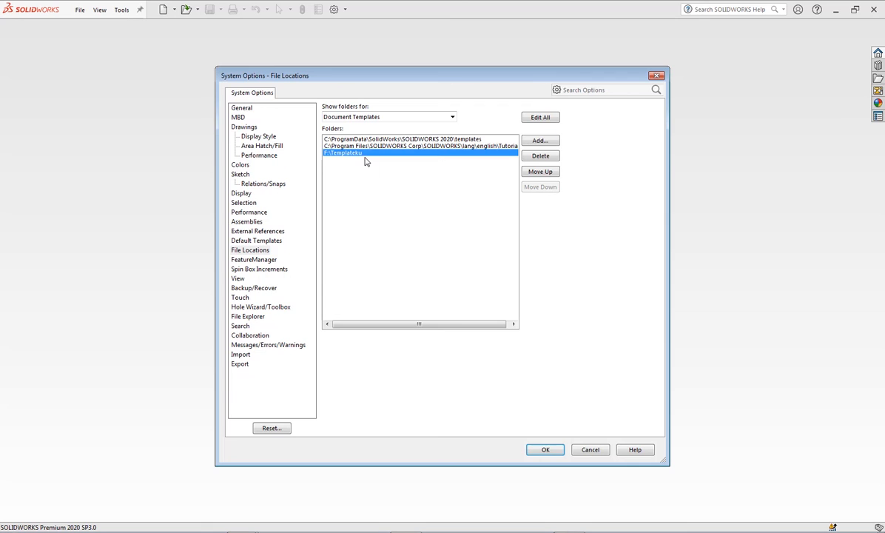
{"action": "left_click", "coordinate": [542, 450]}
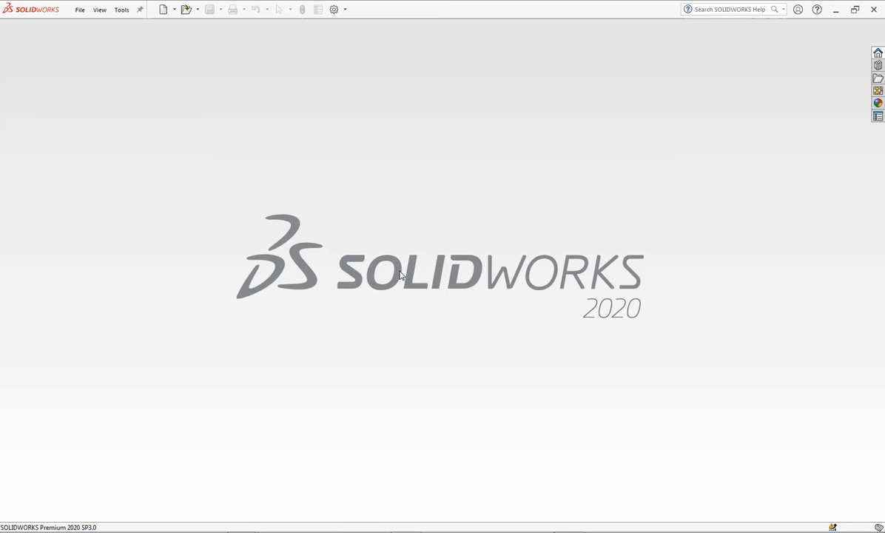
- Look at the Templateku template group, but create a new part from the standard Part template for comparison
{"action": "left_click", "coordinate": [163, 10]}
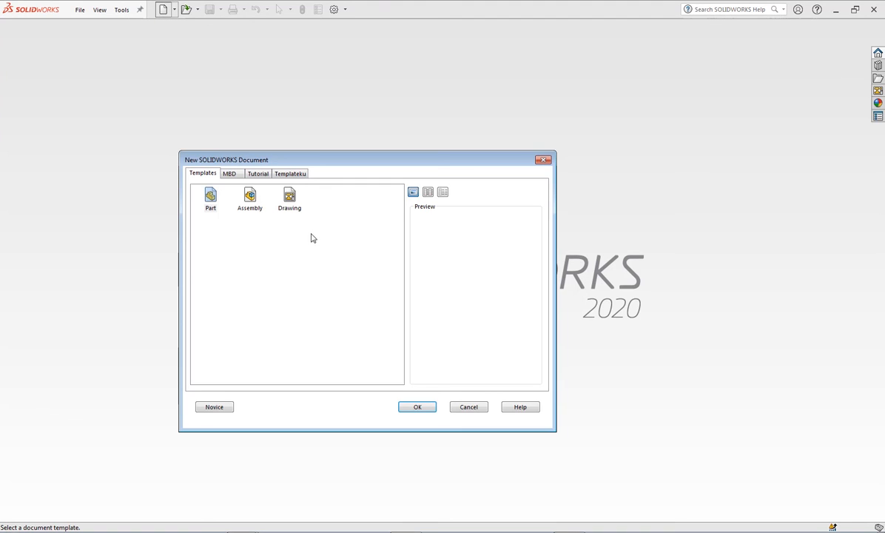
{"action": "left_click", "coordinate": [296, 175]}
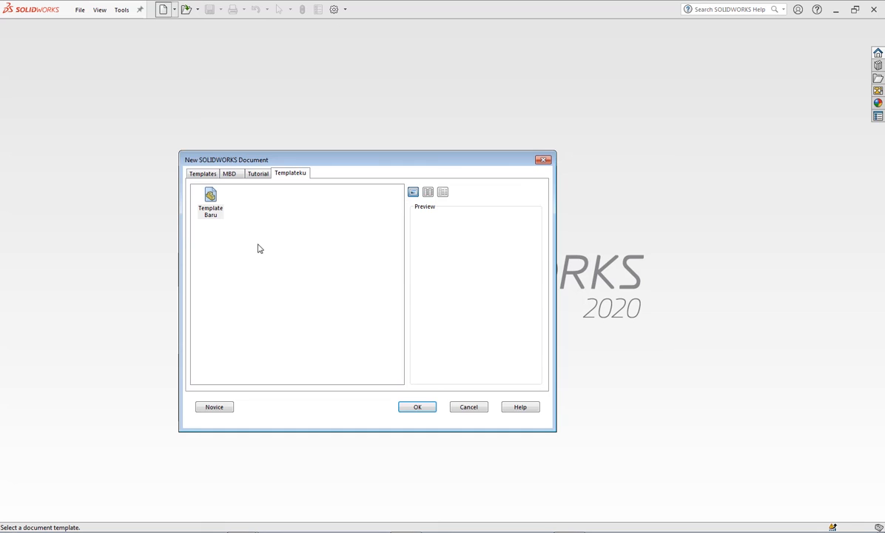
{"action": "left_click", "coordinate": [212, 176]}
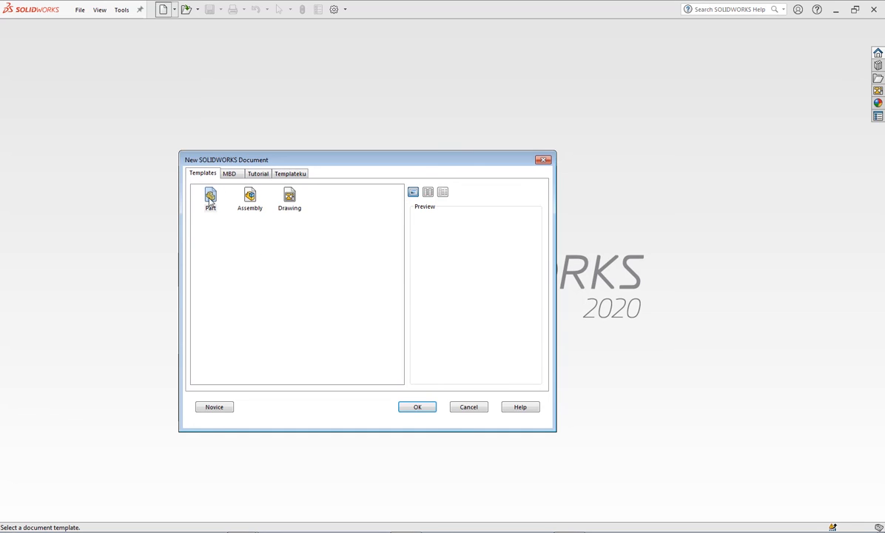
{"action": "left_click", "coordinate": [411, 406]}
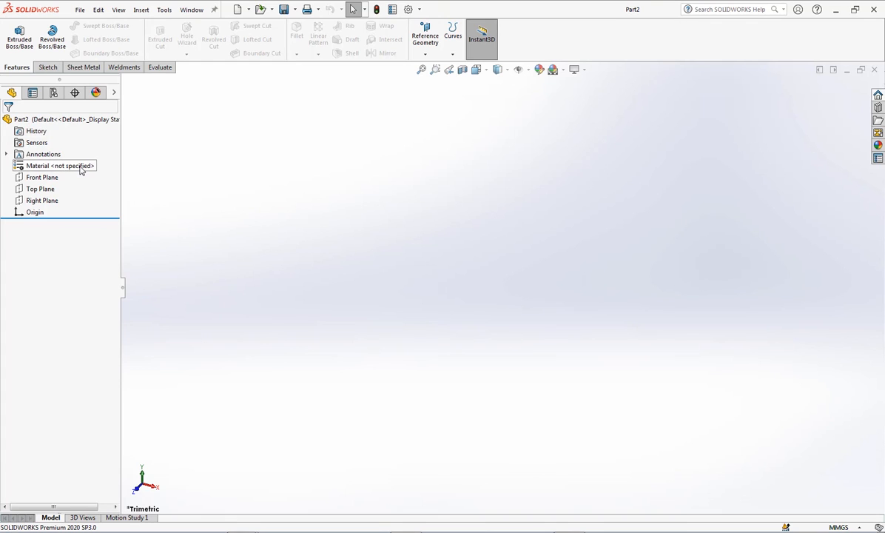
- Create another new part from the Template Baru template in the Templateku group
{"action": "left_click", "coordinate": [237, 9]}
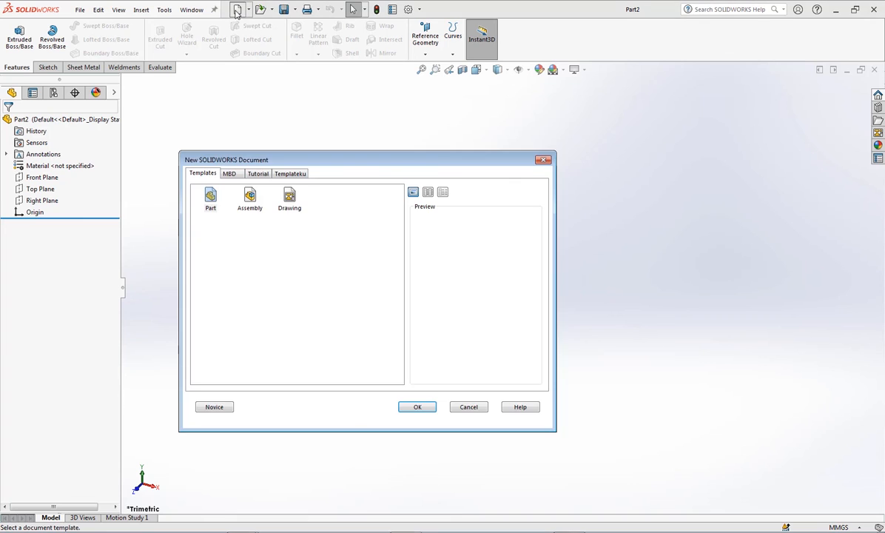
{"action": "left_click", "coordinate": [287, 173]}
{"action": "double_click", "coordinate": [210, 197]}
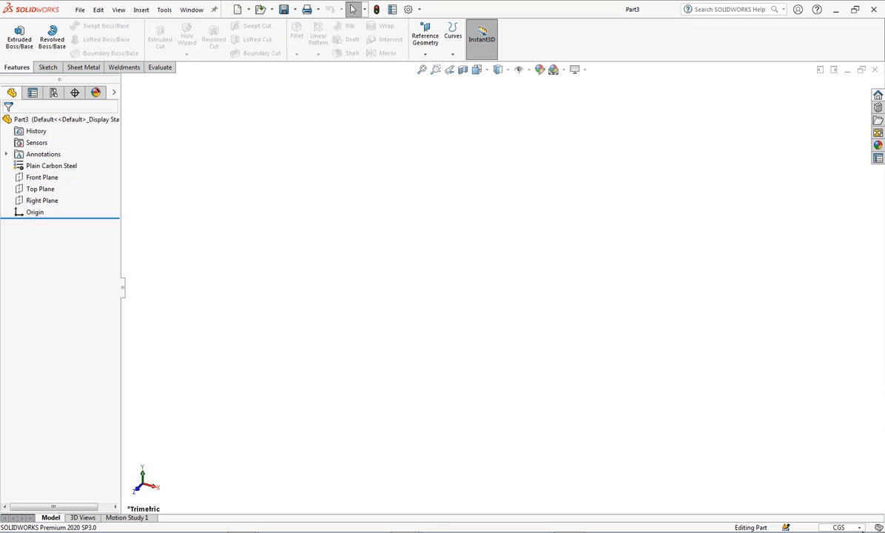
- Switch back to Part2, the part made from the standard template, and close it
{"action": "left_click", "coordinate": [191, 10]}
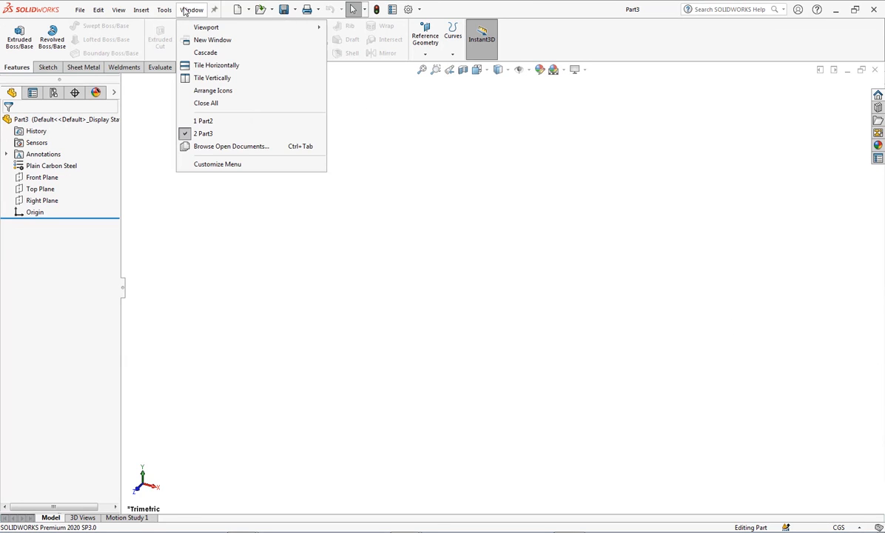
{"action": "left_click", "coordinate": [215, 121]}
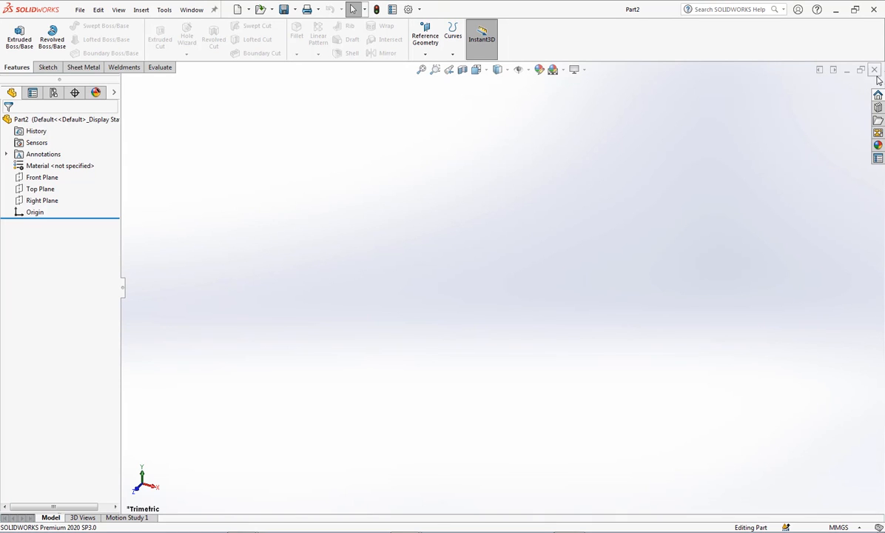
{"action": "left_click", "coordinate": [875, 71]}
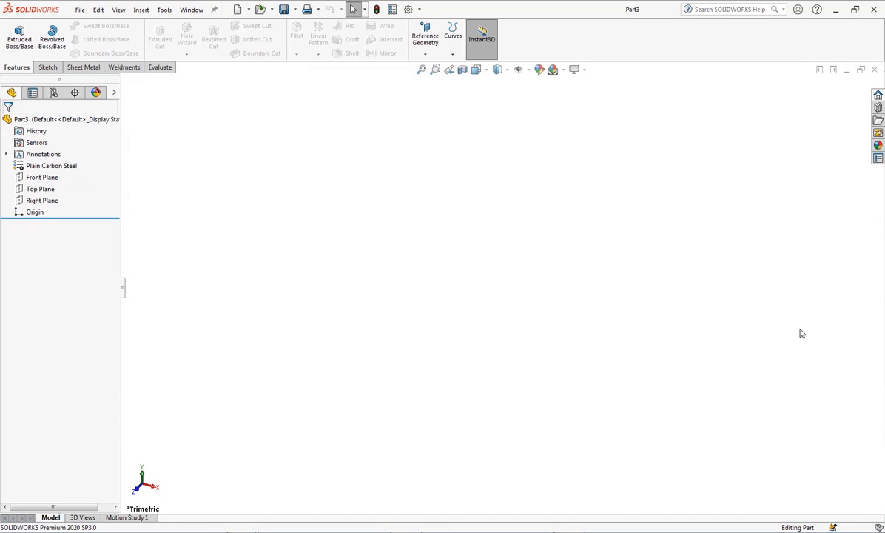